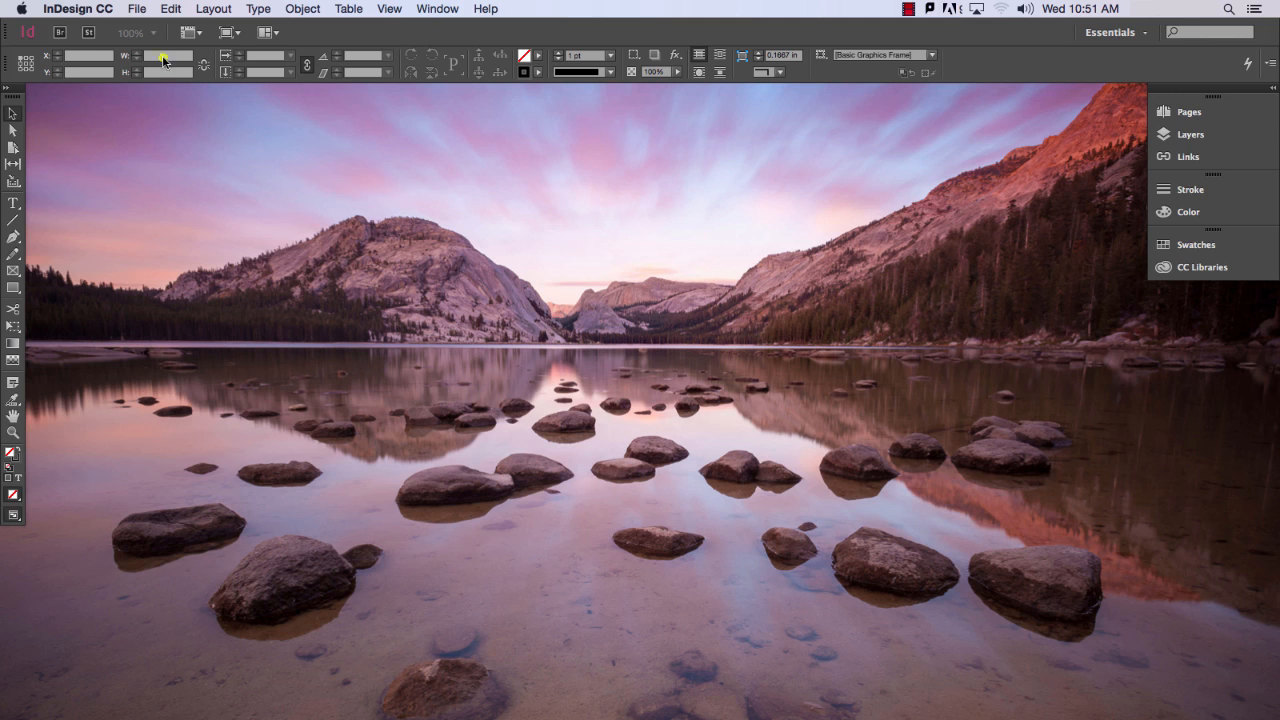
# Step: Create a new print document with 16 Letter-size facing pages, keeping the default columns and margins
pyautogui.click(139, 8)
pyautogui.moveTo(147, 27)
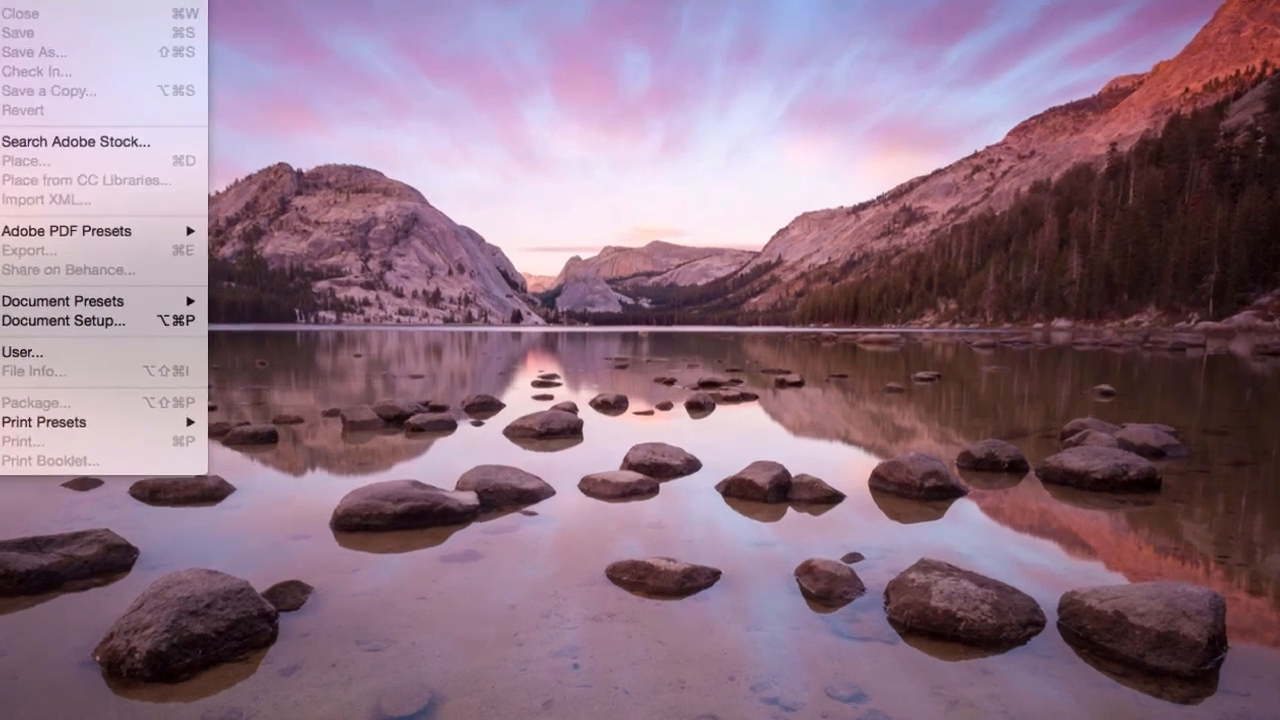
pyautogui.click(386, 32)
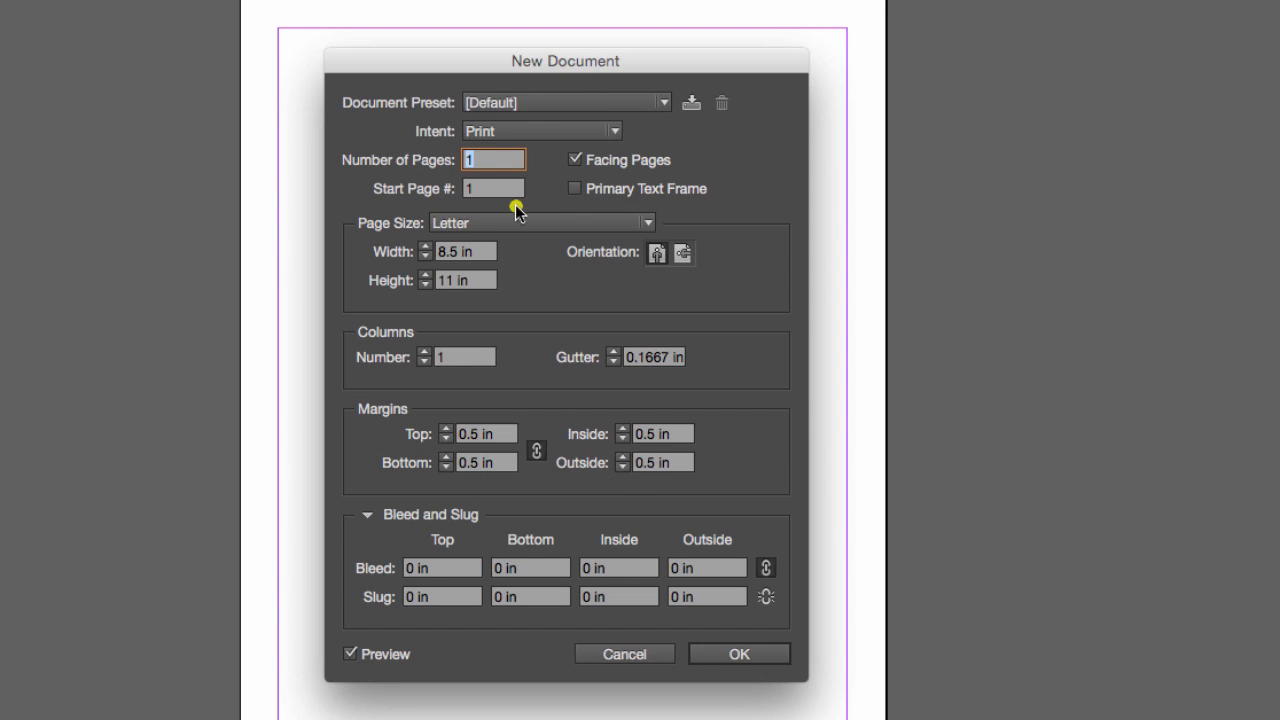
pyautogui.click(488, 159)
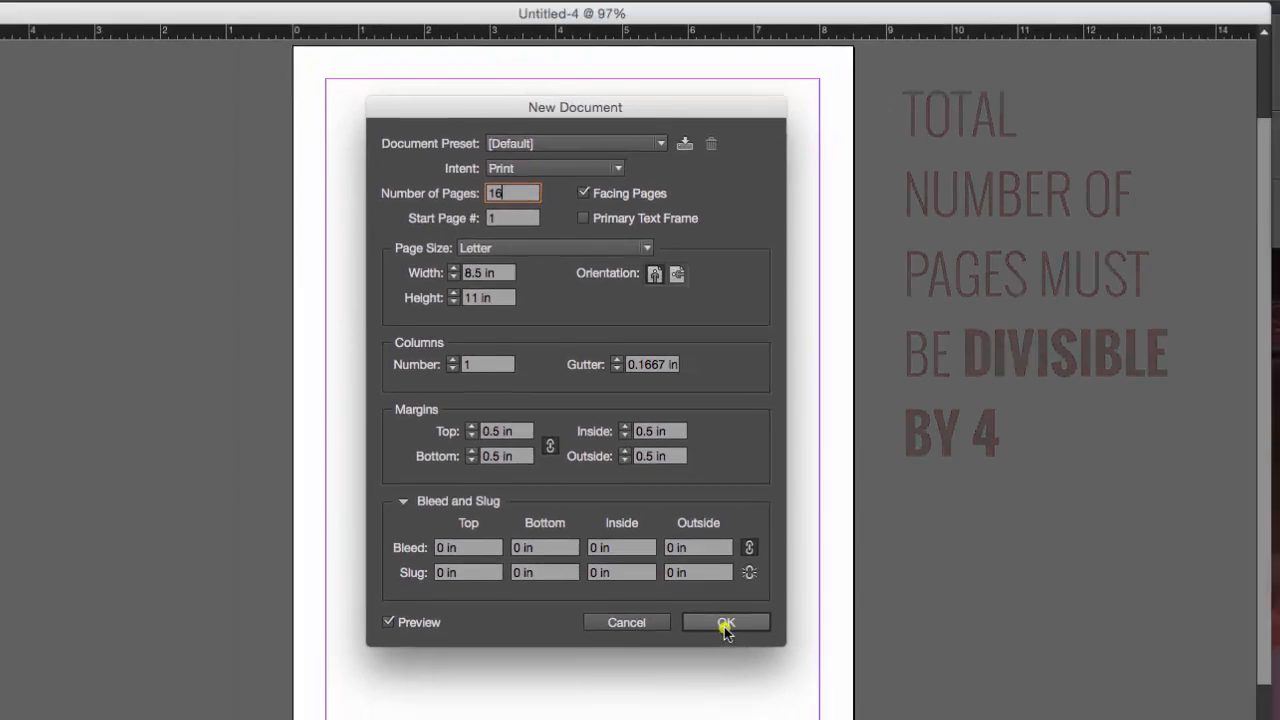
pyautogui.click(726, 624)
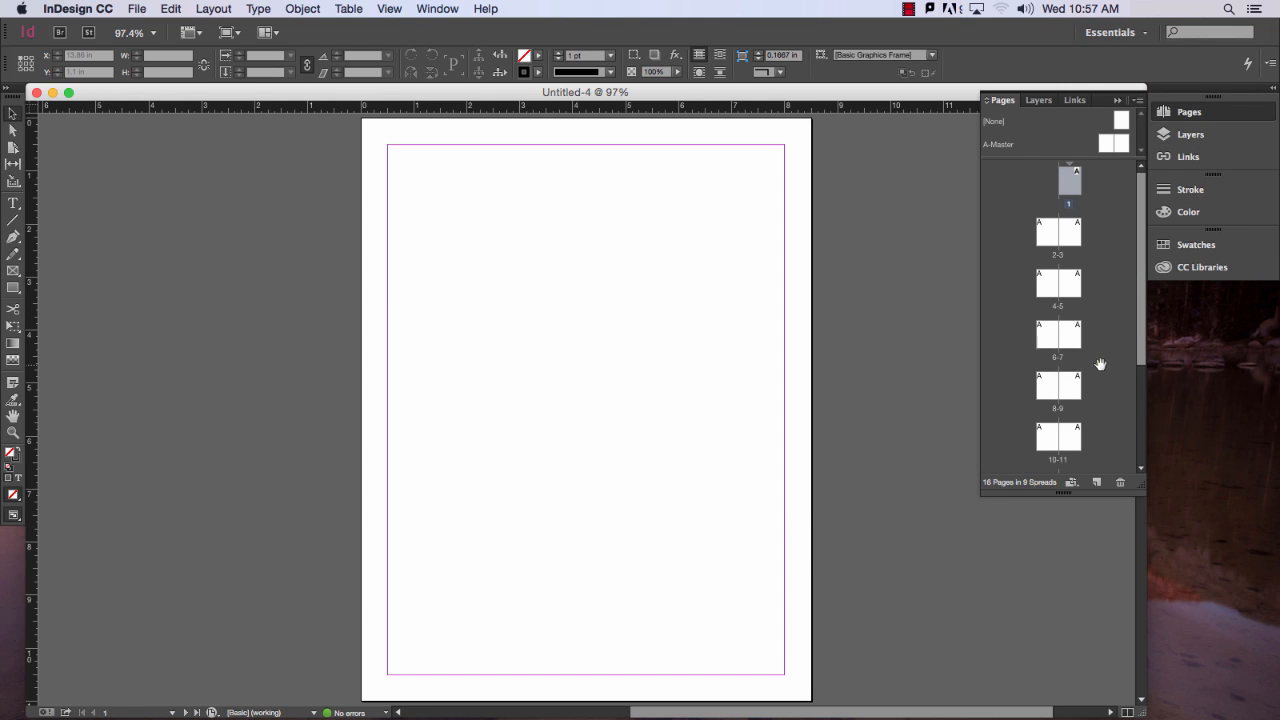
# Step: On the left page of A-Master, draw a text frame about 4.2 by 1.4 in near the top and enter "test" at 72 pt
pyautogui.click(1076, 179)
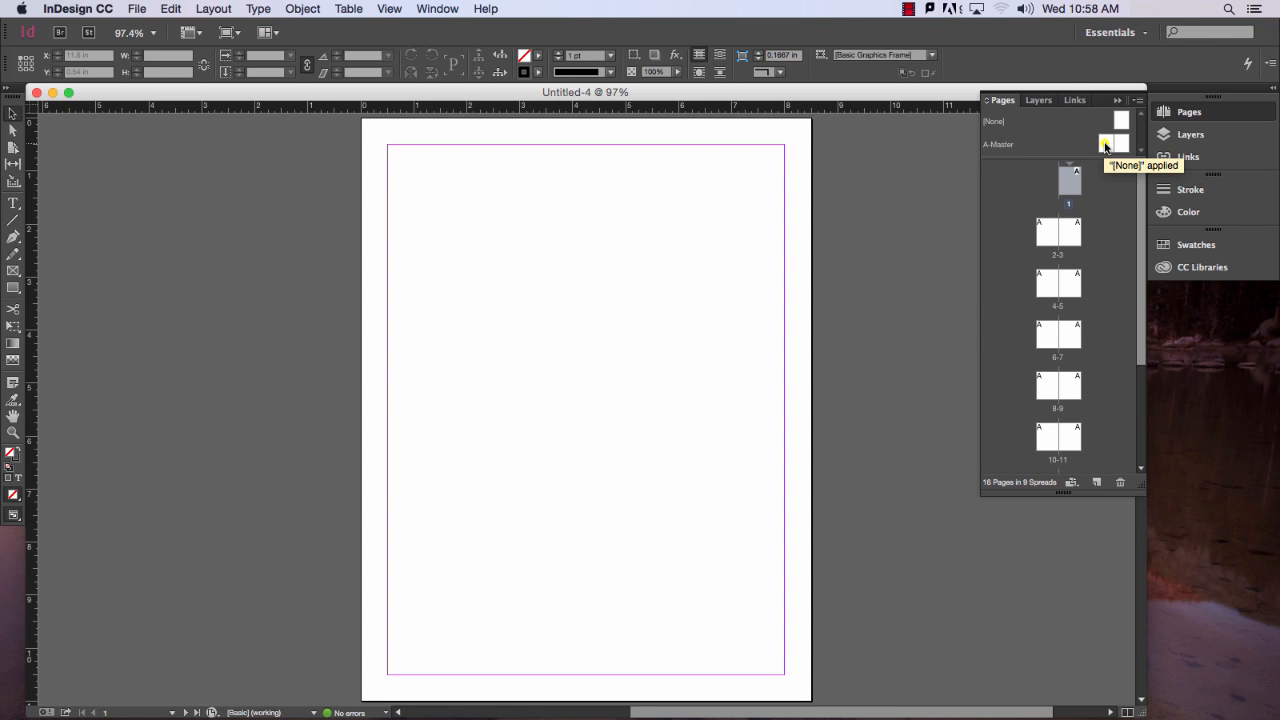
pyautogui.doubleClick(1105, 146)
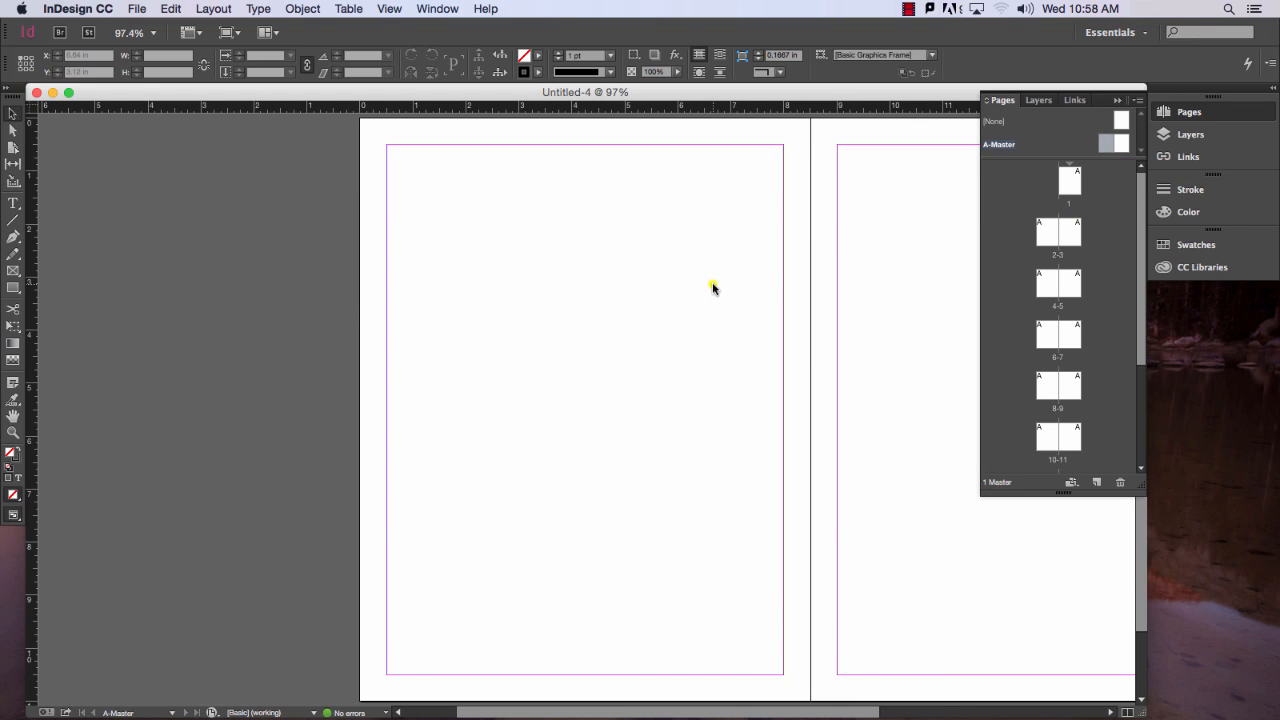
pyautogui.click(12, 204)
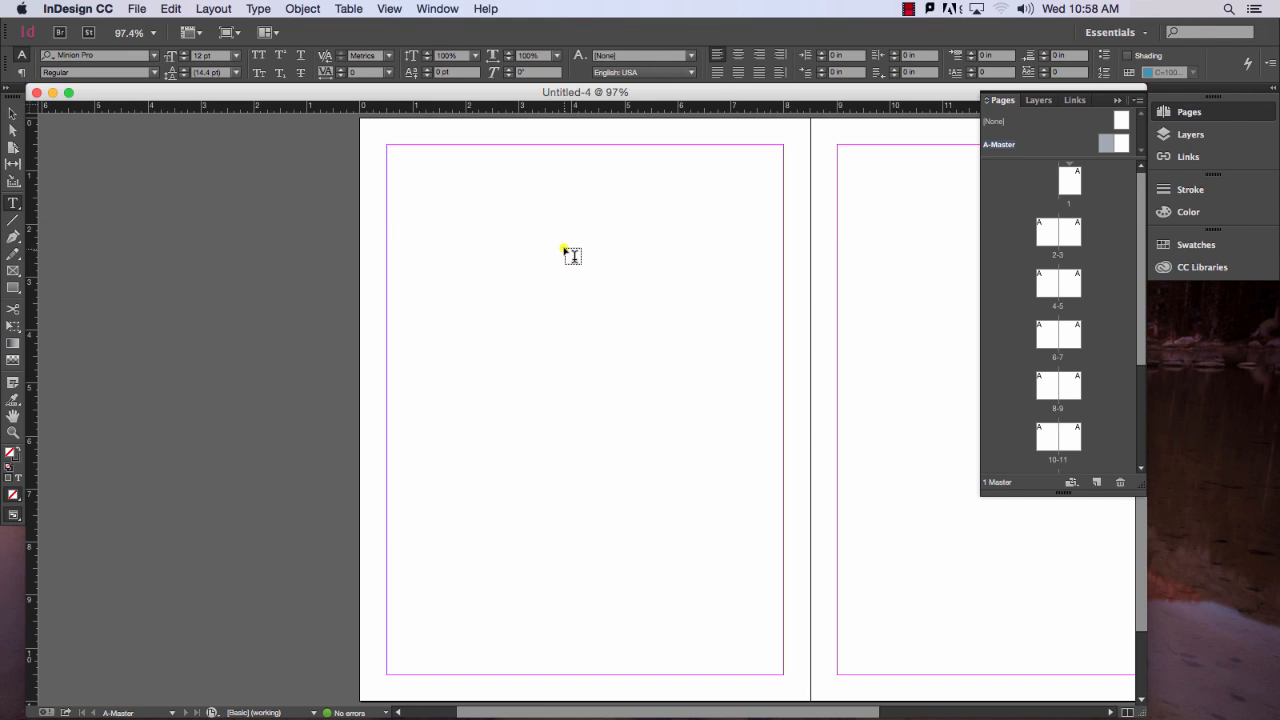
pyautogui.moveTo(455, 184); pyautogui.dragTo(677, 258)
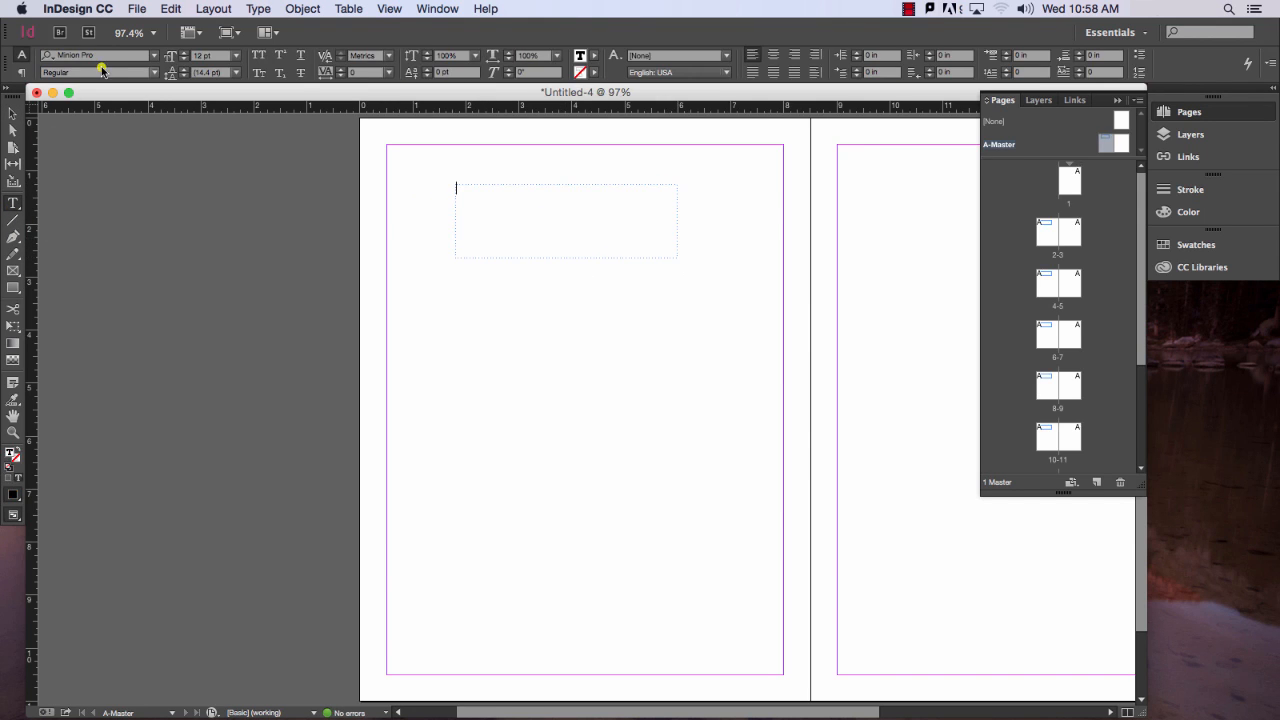
pyautogui.click(236, 55)
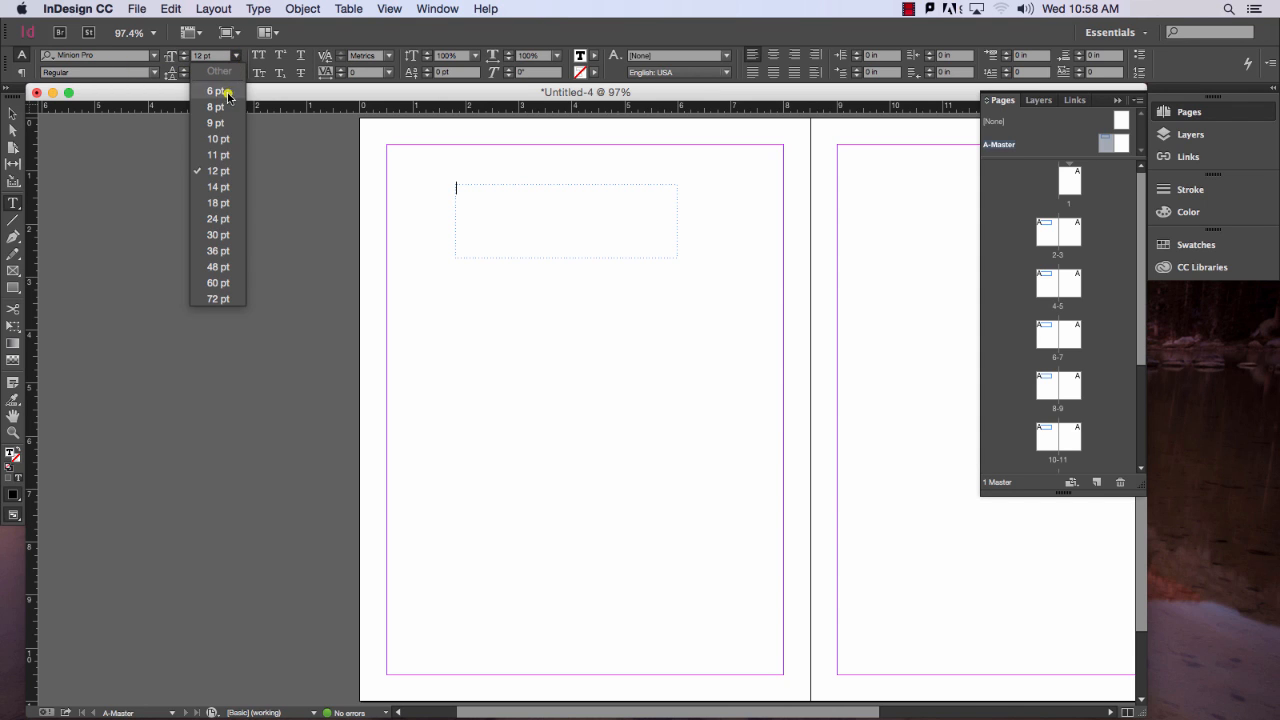
pyautogui.click(236, 298)
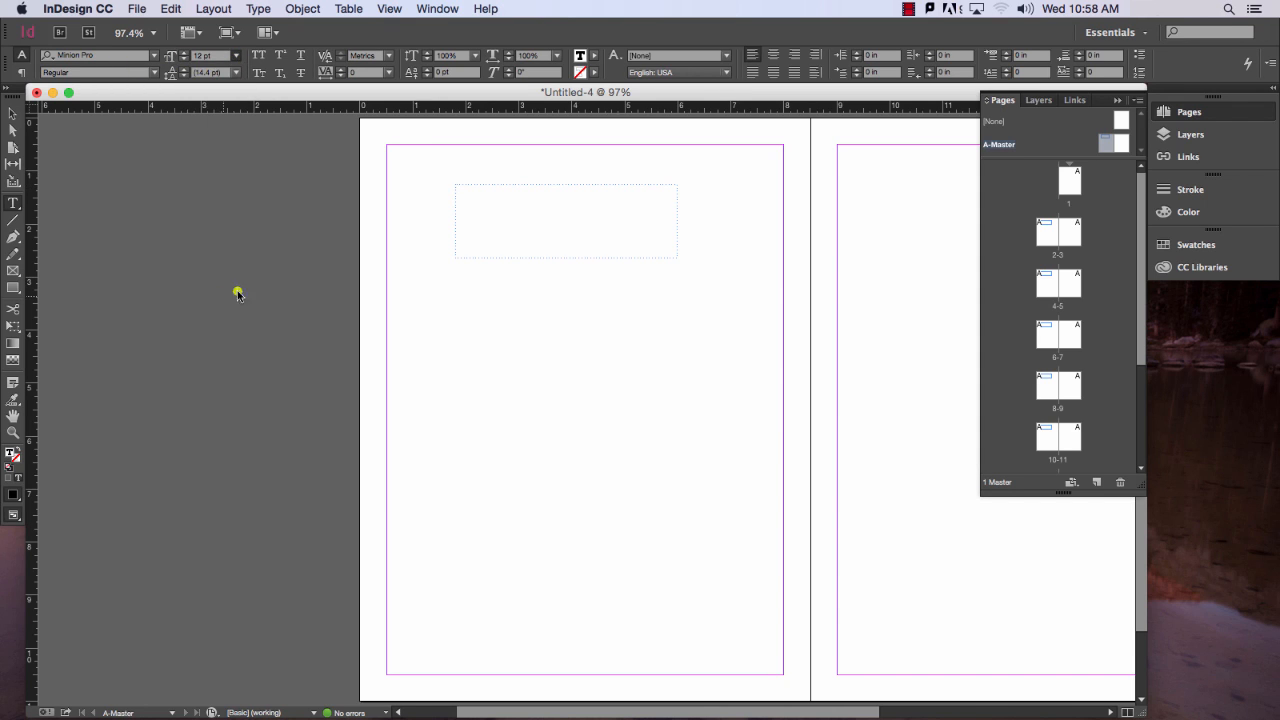
pyautogui.write('test')
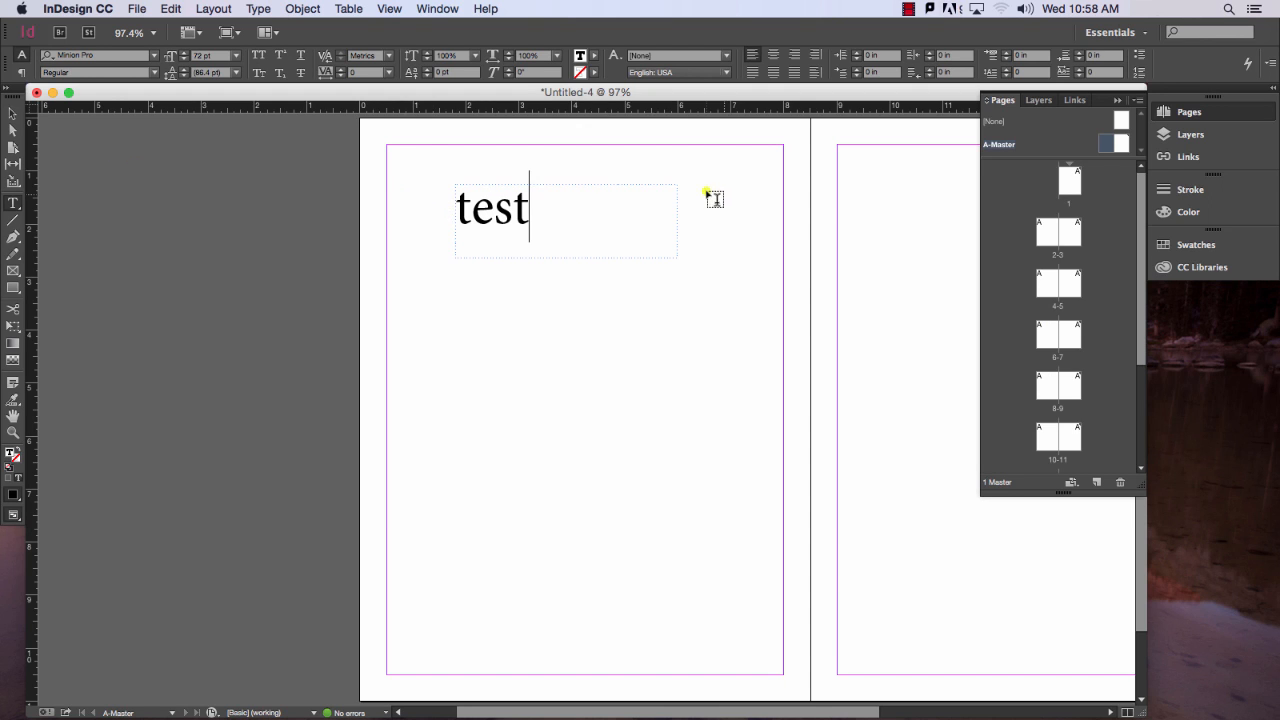
# Step: Check document pages 2, 6, 8, 10 and 5 for the text placed on the left master page
pyautogui.keyDown('alt'); pyautogui.click(1046, 230); pyautogui.keyUp('alt')
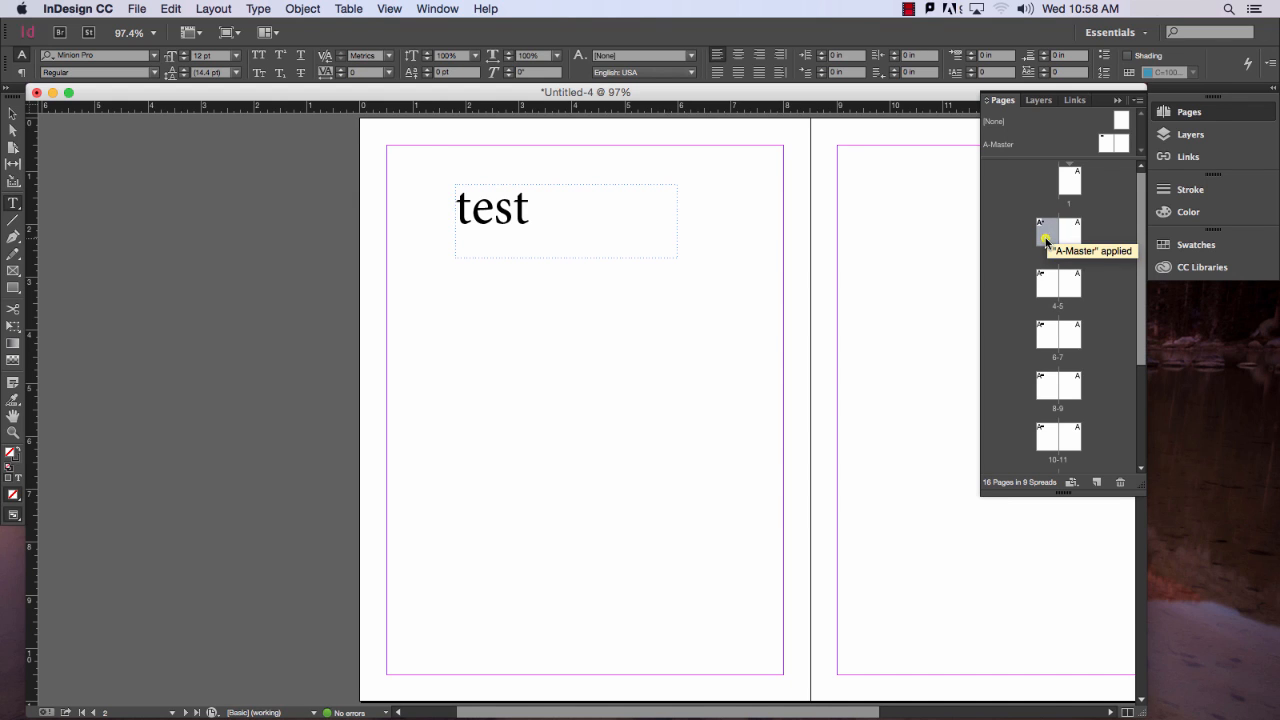
pyautogui.doubleClick(1046, 332)
pyautogui.doubleClick(1050, 390)
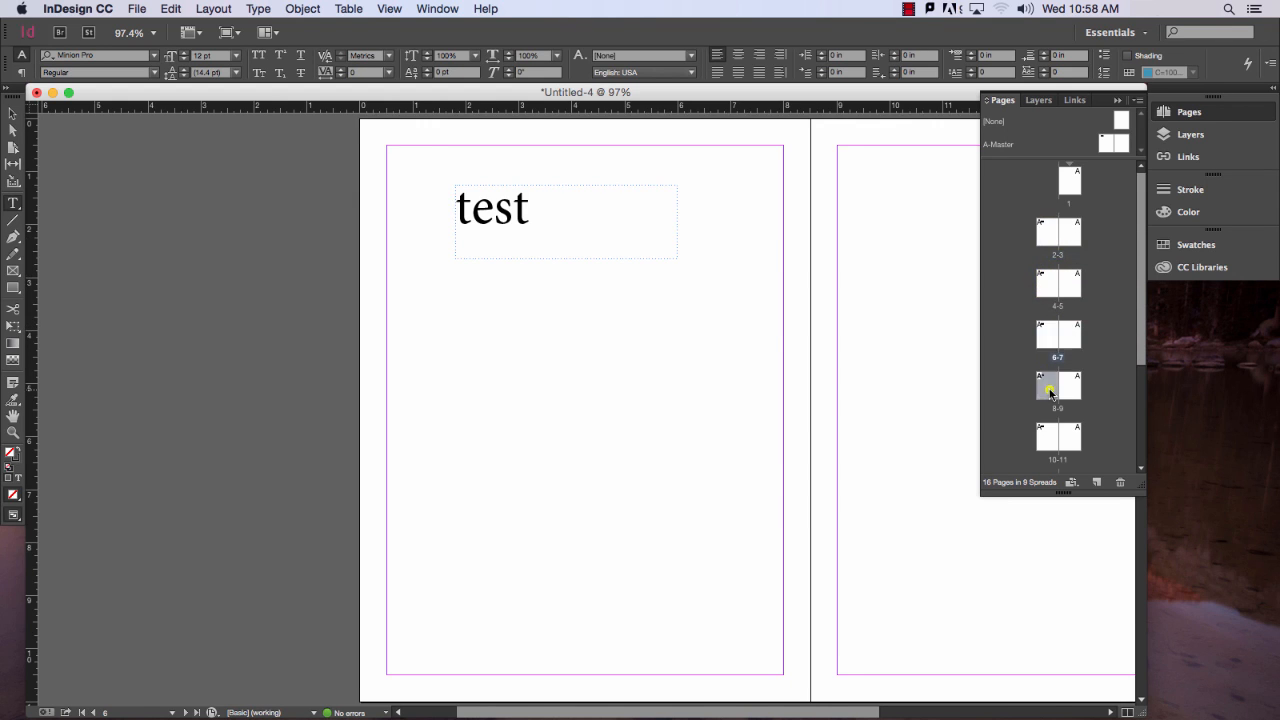
pyautogui.doubleClick(1046, 443)
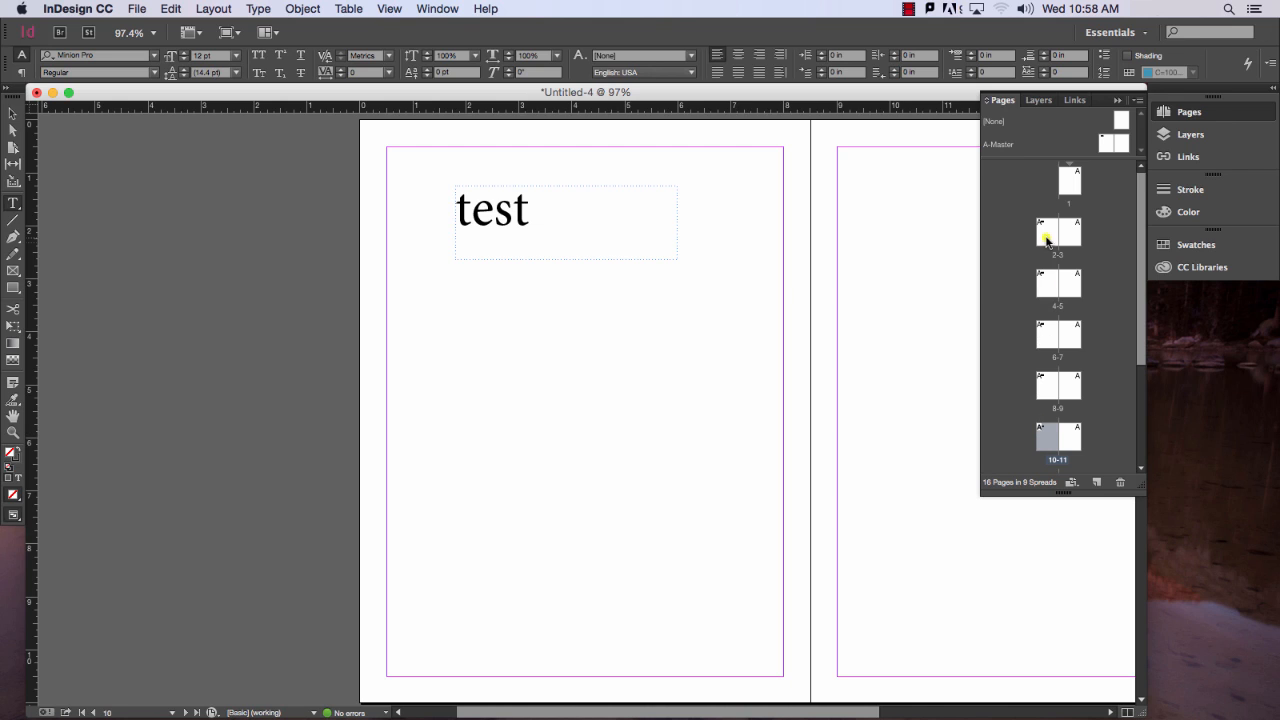
pyautogui.doubleClick(1070, 286)
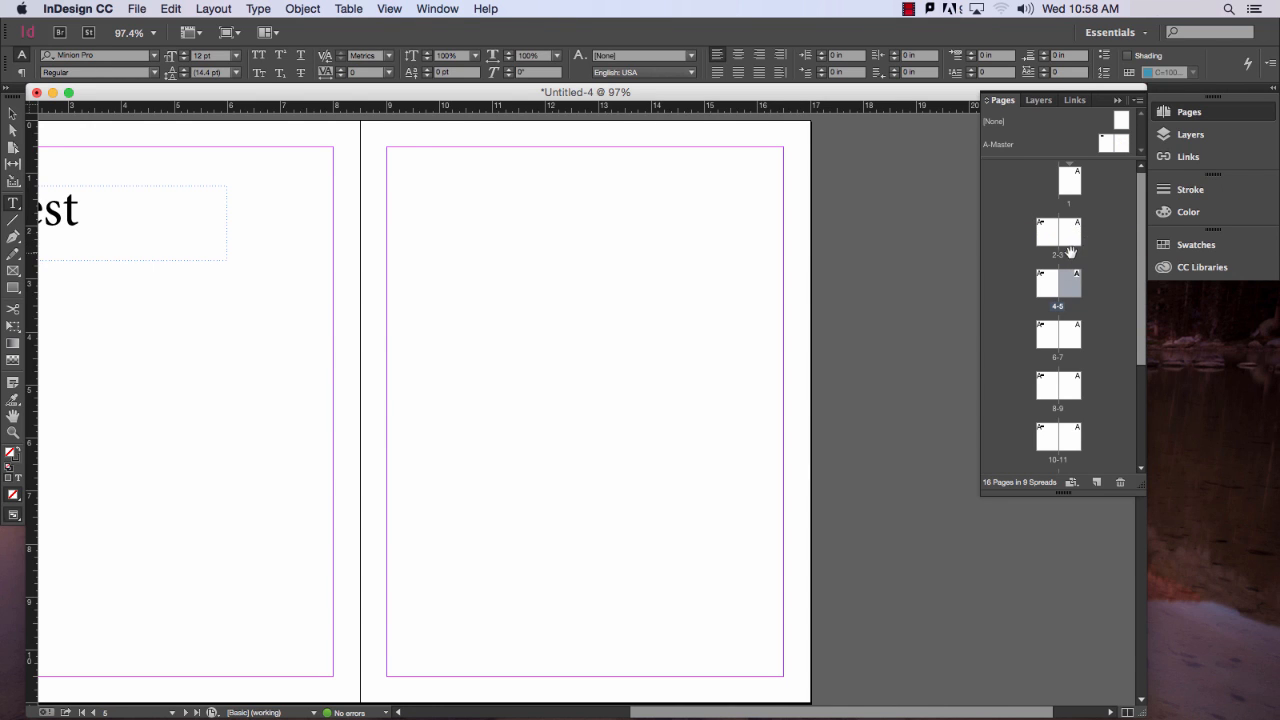
# Step: On the left A-Master page, shift the text frame slightly down and replace "test" with a Current Page Number marker
pyautogui.doubleClick(1105, 146)
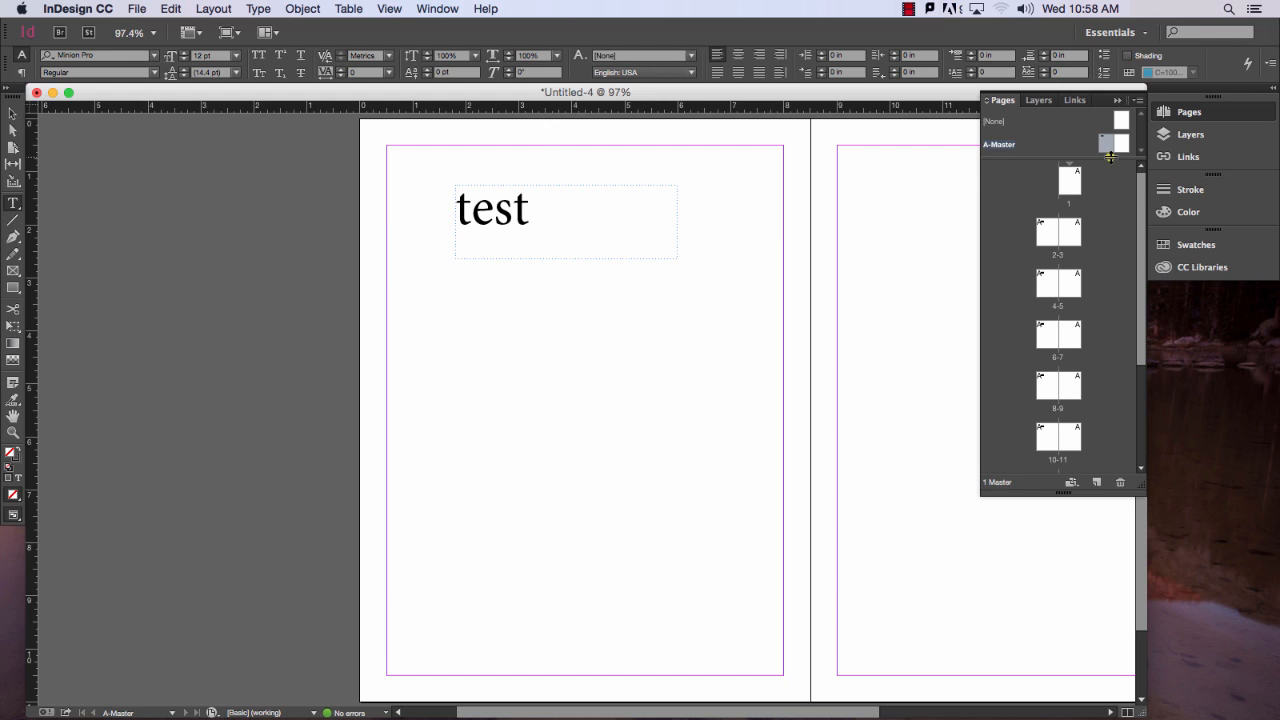
pyautogui.click(11, 113)
pyautogui.click(532, 219)
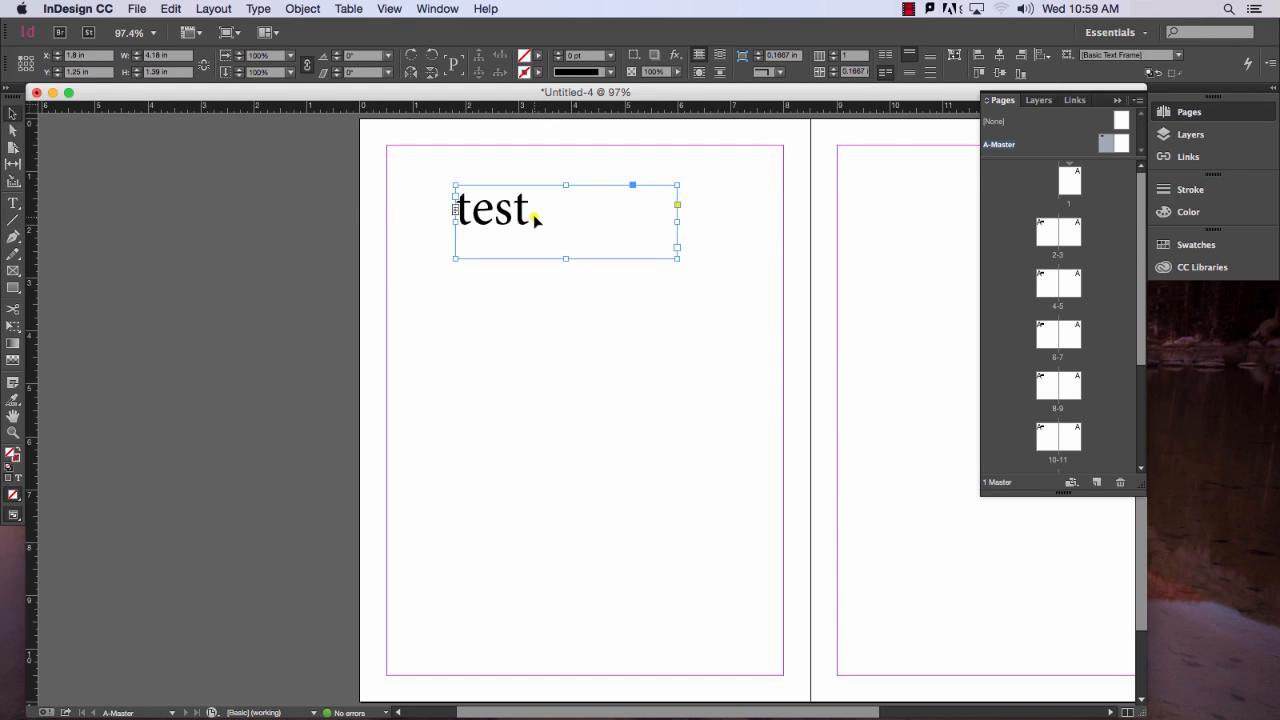
pyautogui.moveTo(537, 218); pyautogui.dragTo(457, 222)
pyautogui.doubleClick(533, 225)
pyautogui.click(261, 9)
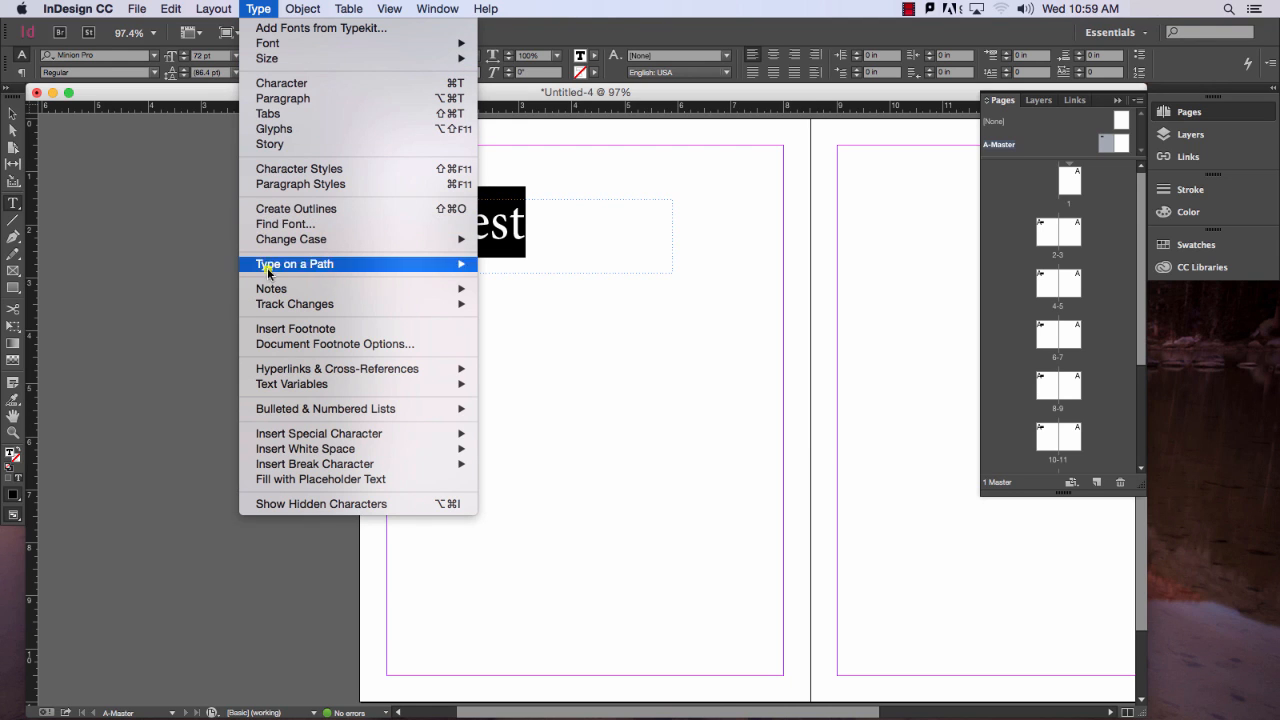
pyautogui.moveTo(299, 437)
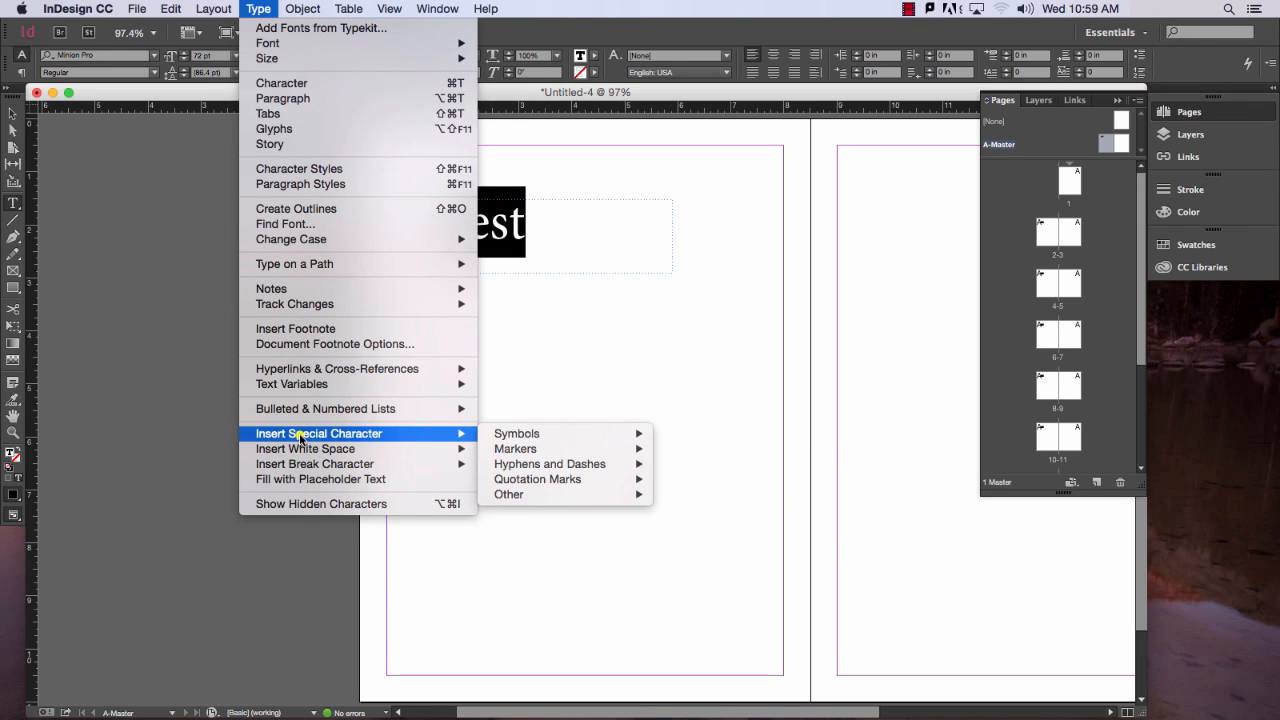
pyautogui.moveTo(549, 453)
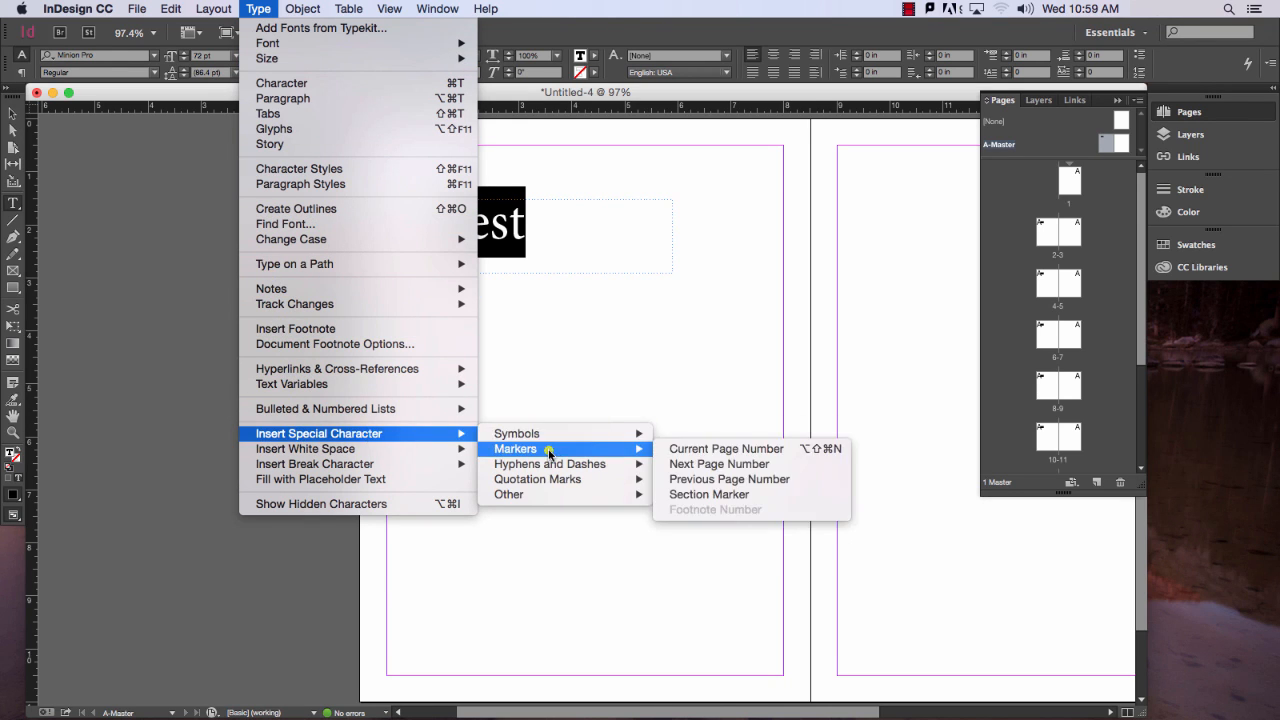
pyautogui.click(718, 450)
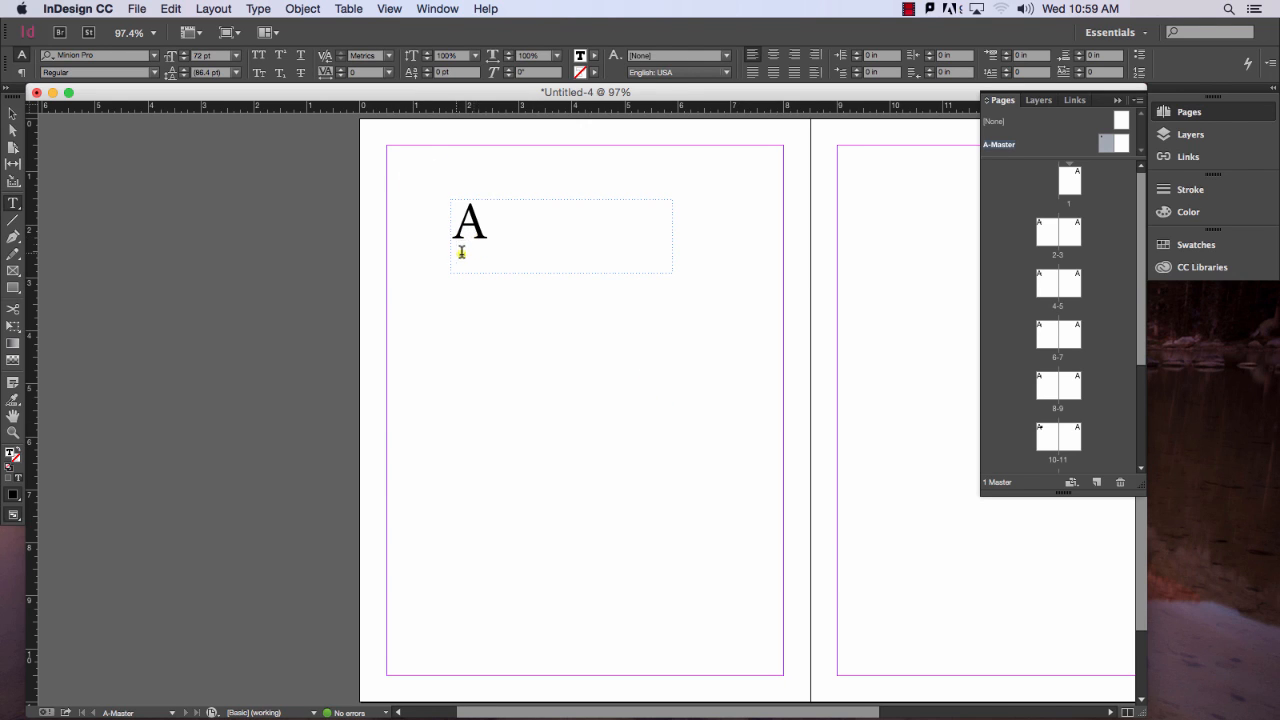
# Step: Check the automatic page numbers on the left-hand pages 2, 4, 6 and 8
pyautogui.doubleClick(1044, 235)
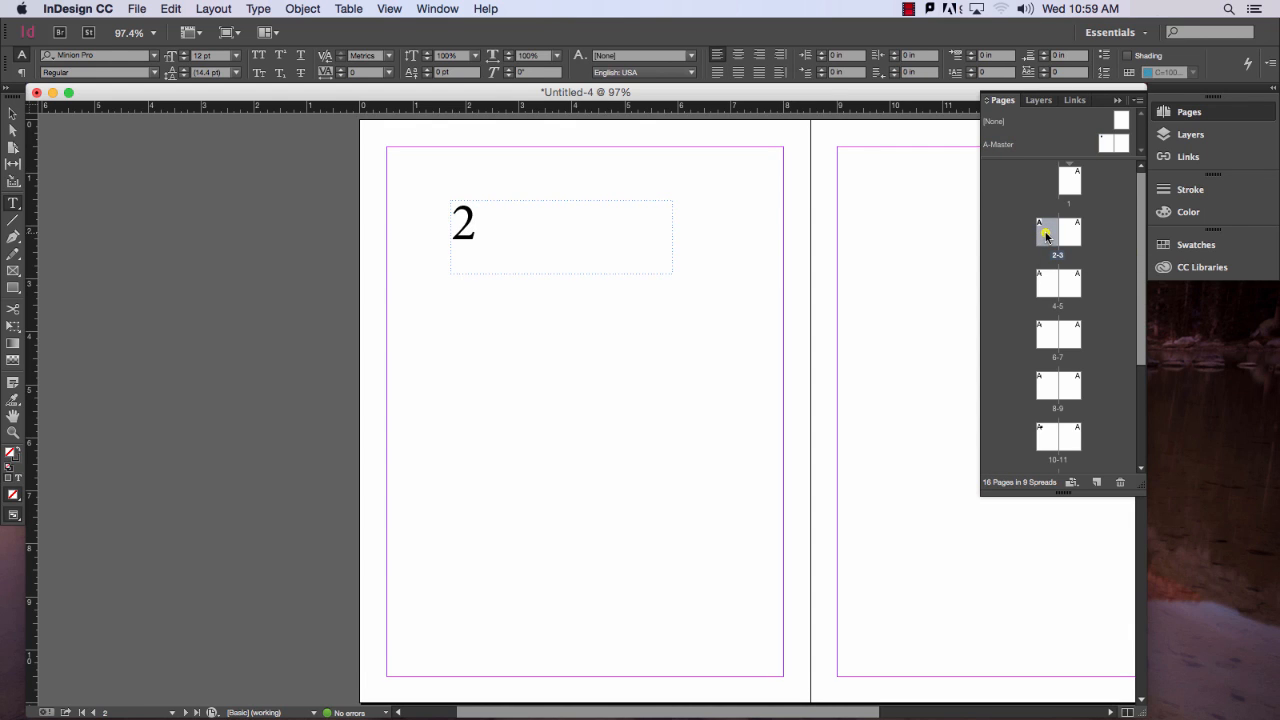
pyautogui.doubleClick(1048, 292)
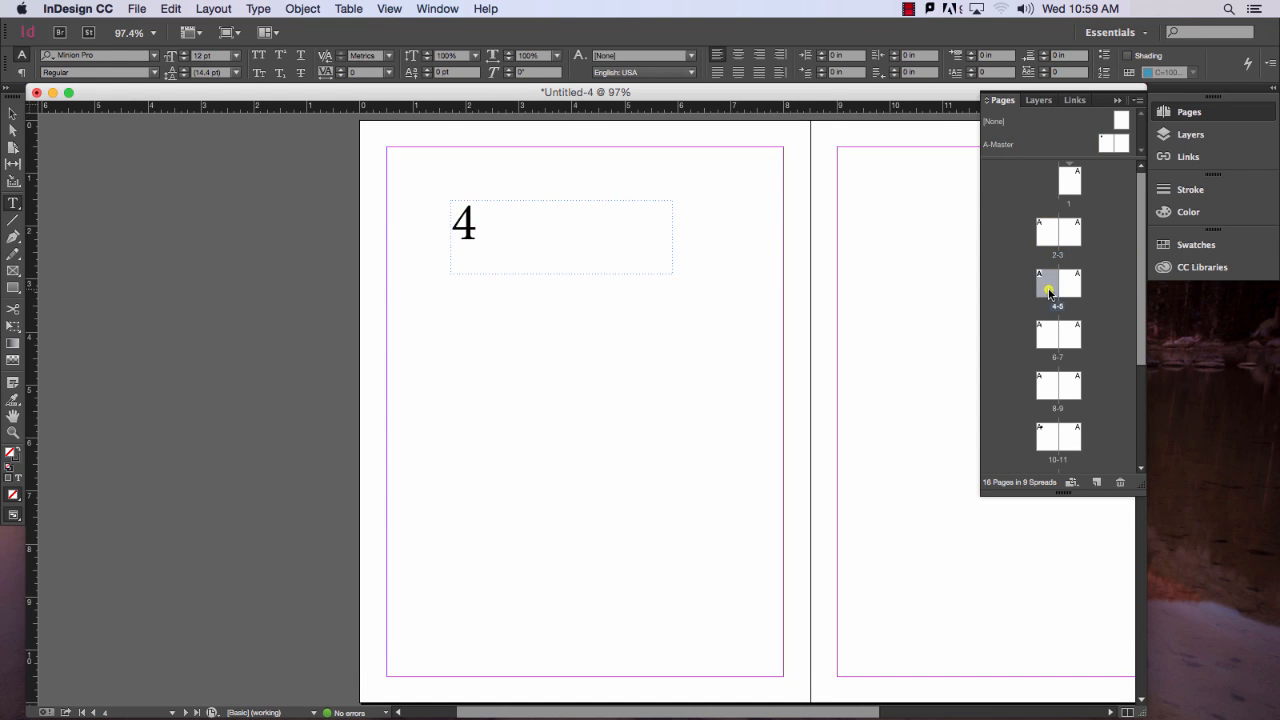
pyautogui.doubleClick(1044, 334)
pyautogui.doubleClick(1042, 385)
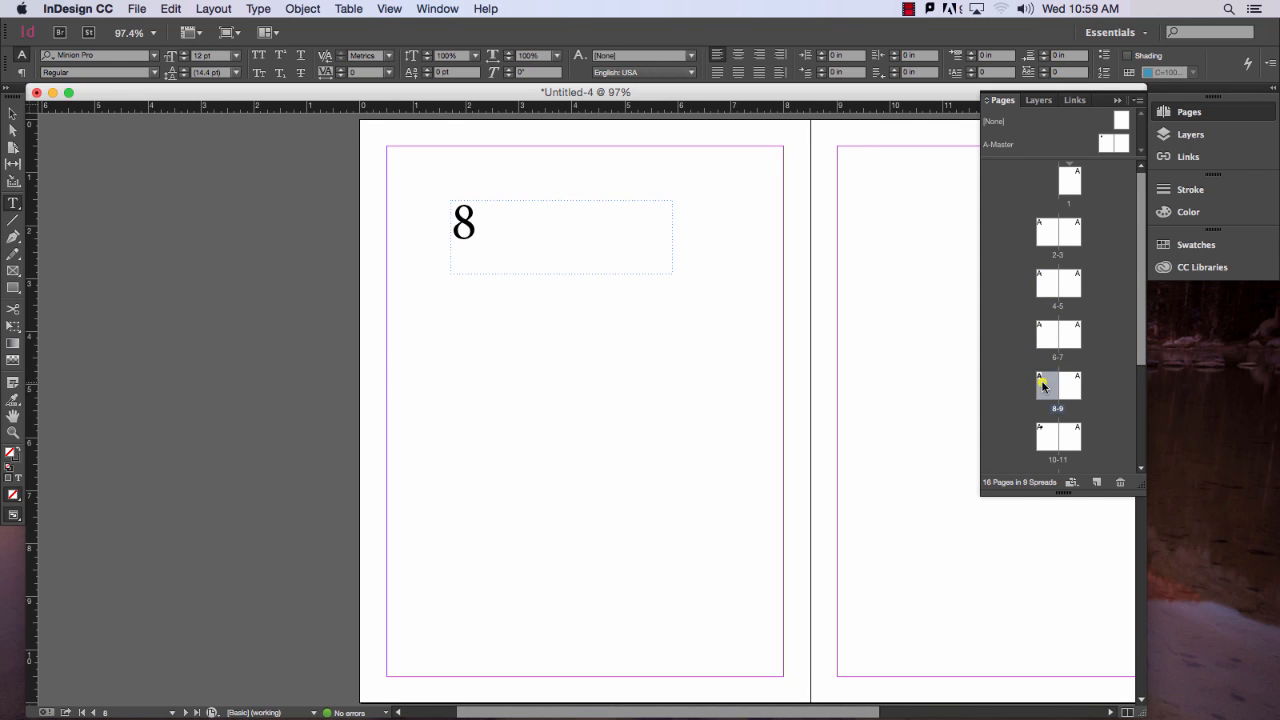
# Step: Draw a text frame in the upper part of the right A-Master page and set its font size to 72 pt
pyautogui.doubleClick(1116, 145)
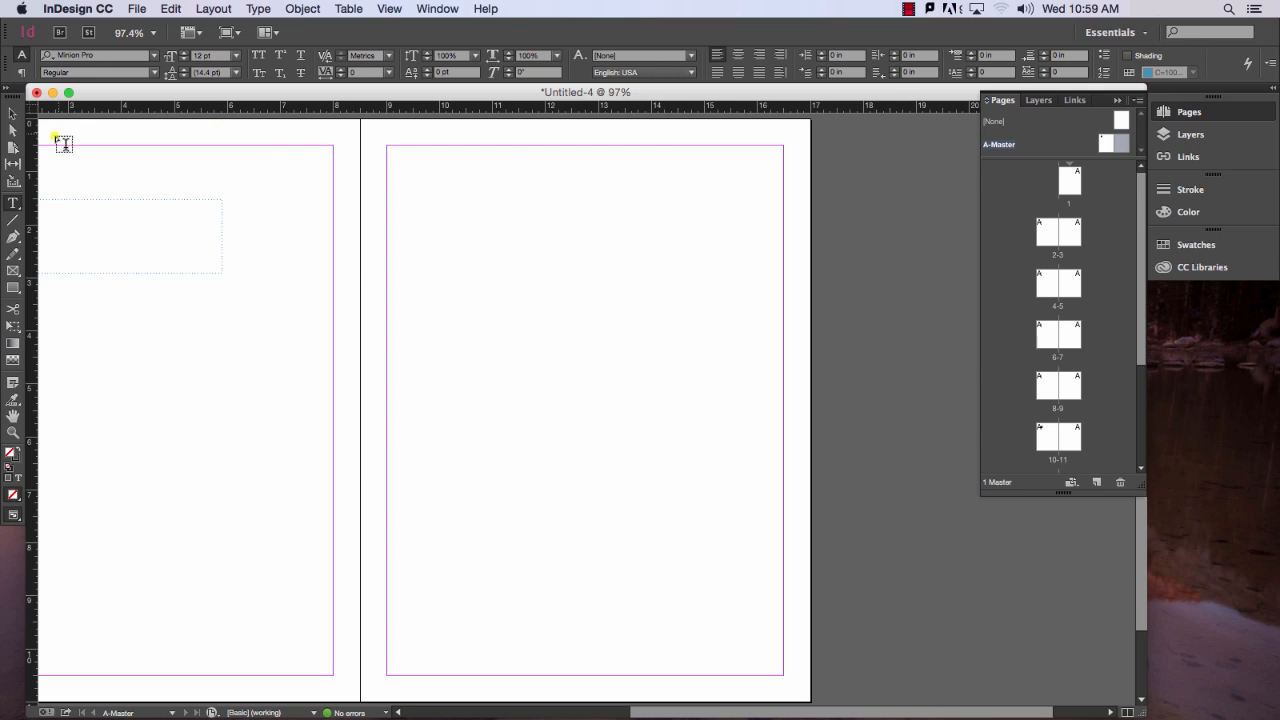
pyautogui.click(13, 203)
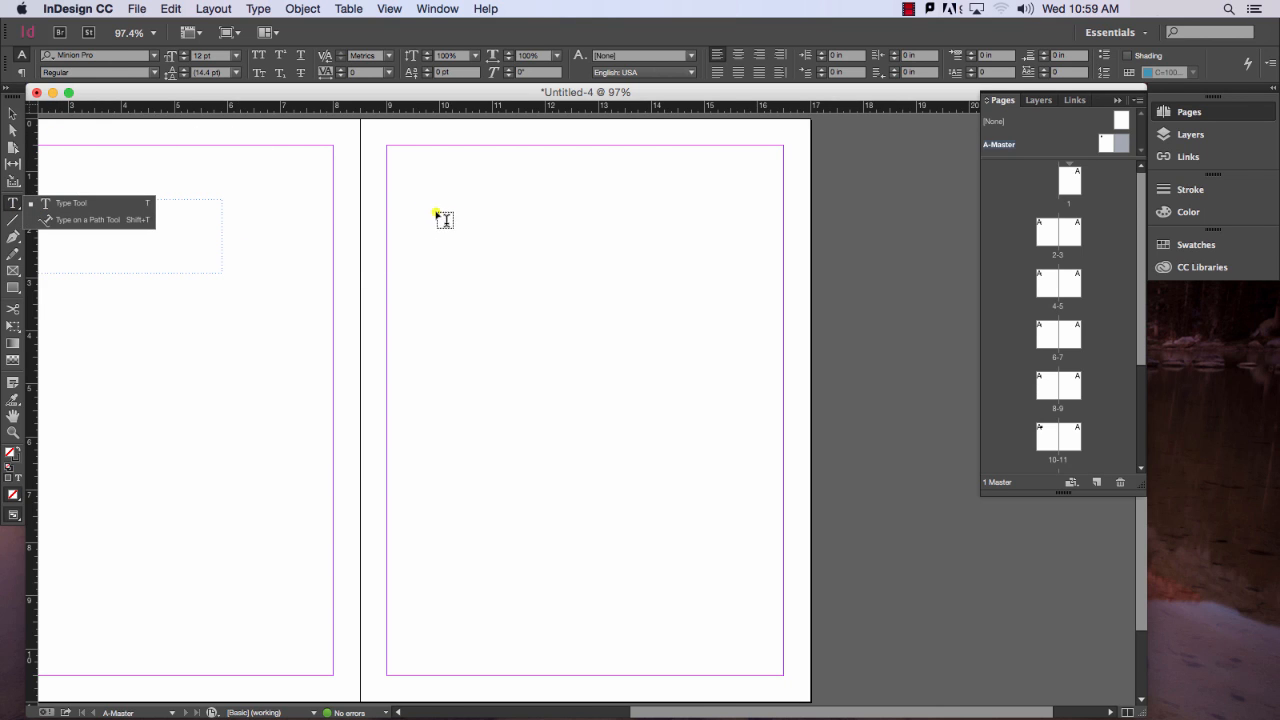
pyautogui.moveTo(476, 214); pyautogui.dragTo(566, 318)
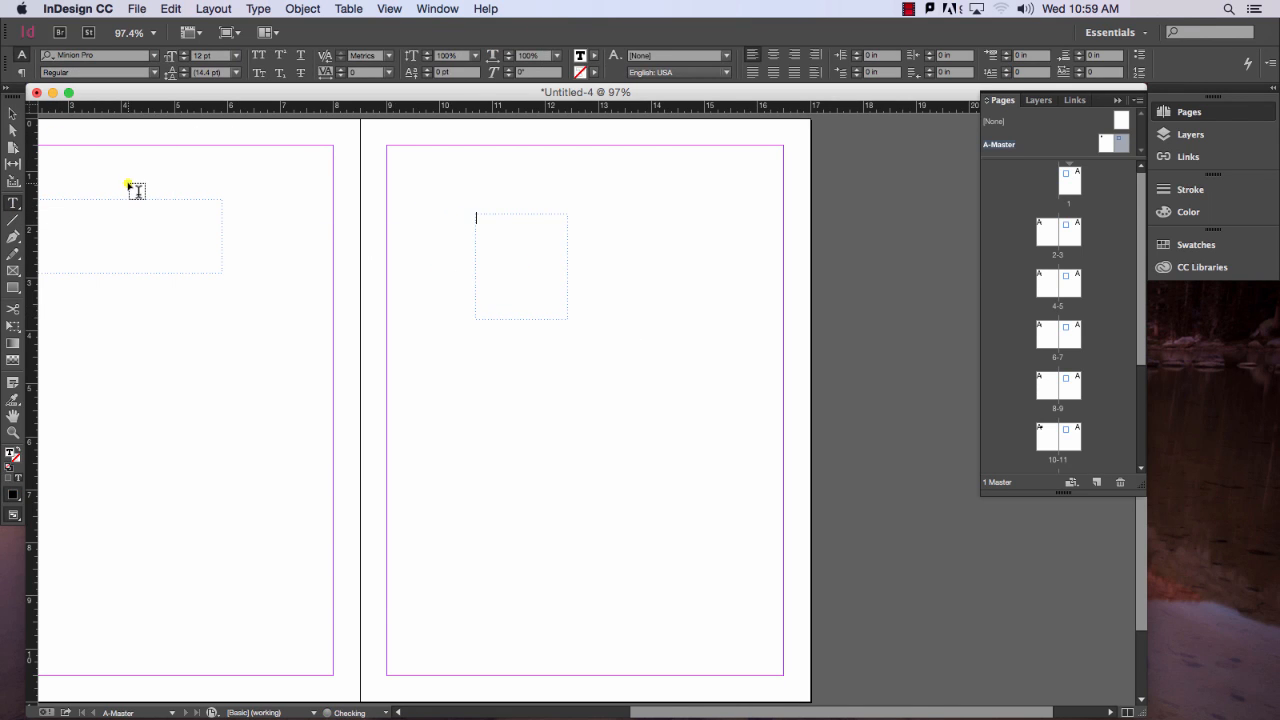
pyautogui.click(236, 55)
pyautogui.click(224, 299)
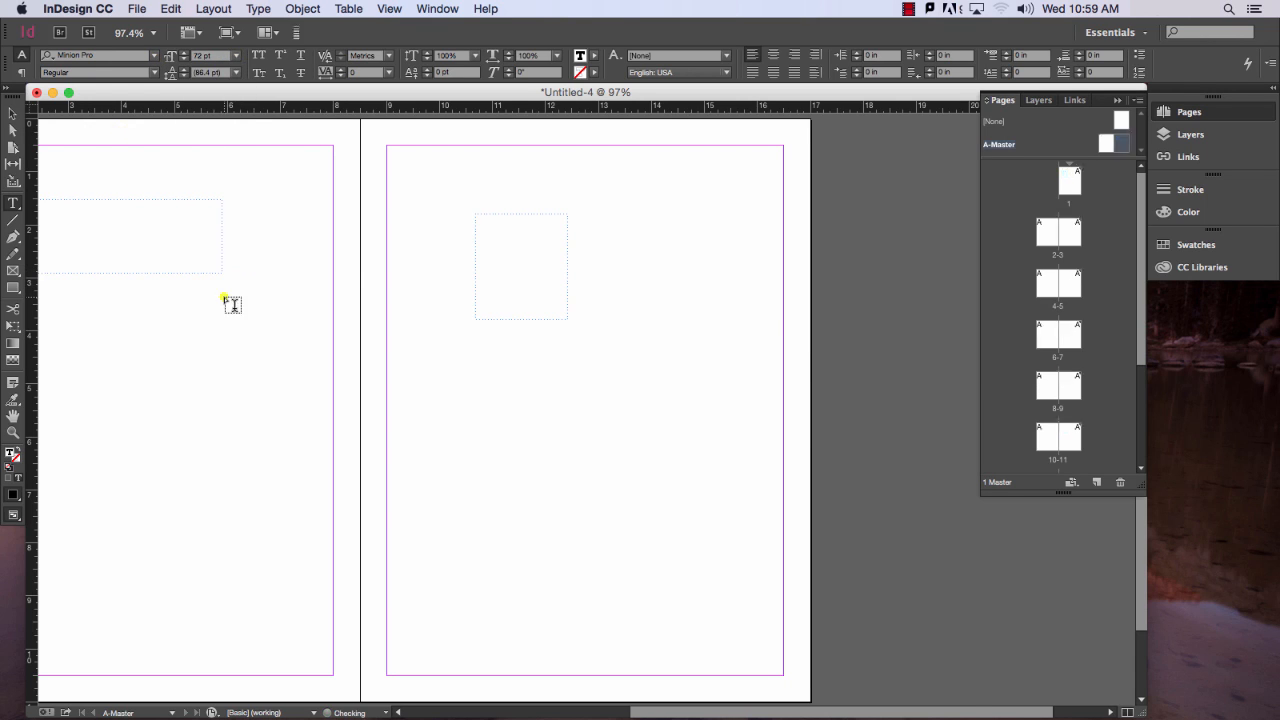
# Step: Insert a Current Page Number marker in the text frame on the right A-Master page
pyautogui.click(255, 9)
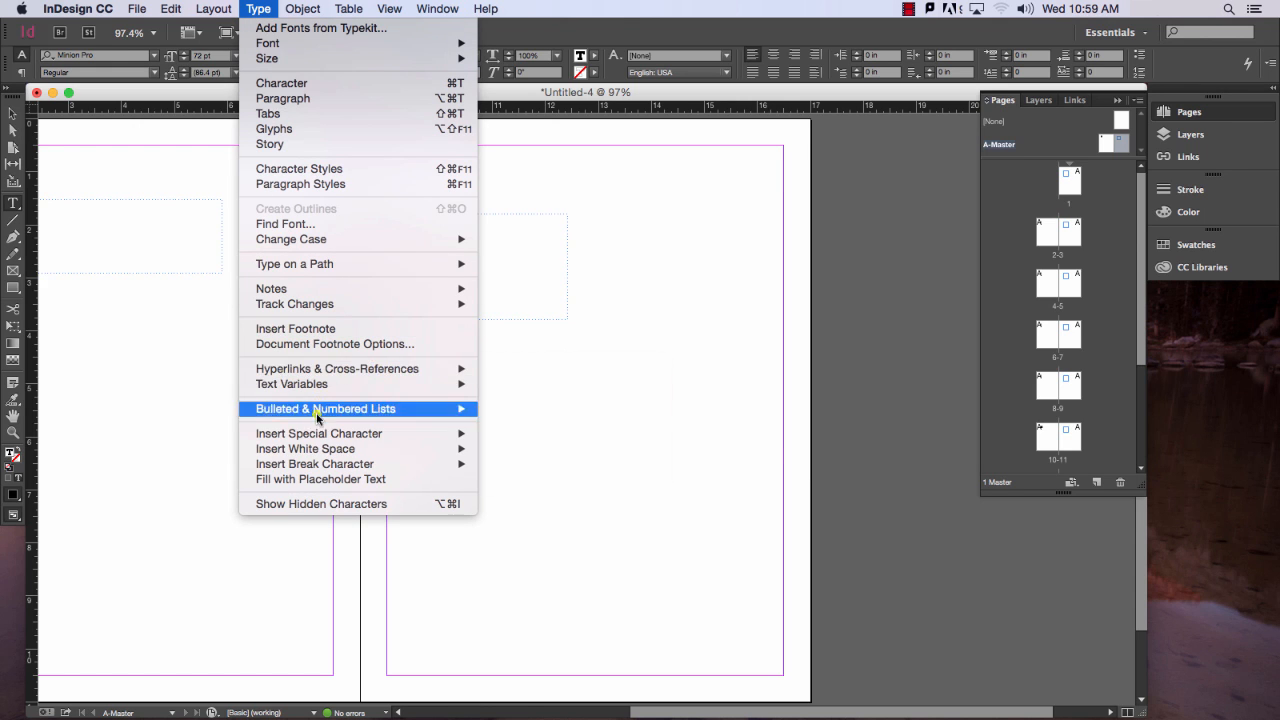
pyautogui.moveTo(318, 437)
pyautogui.moveTo(520, 449)
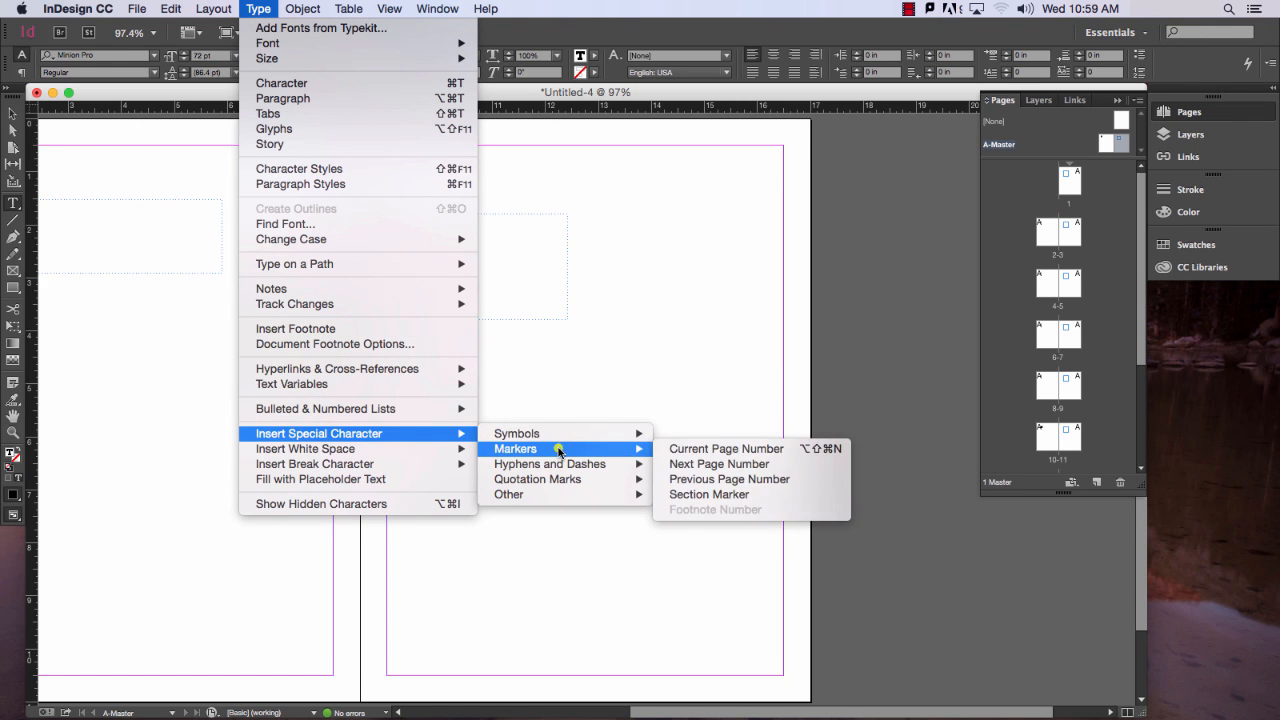
pyautogui.click(688, 450)
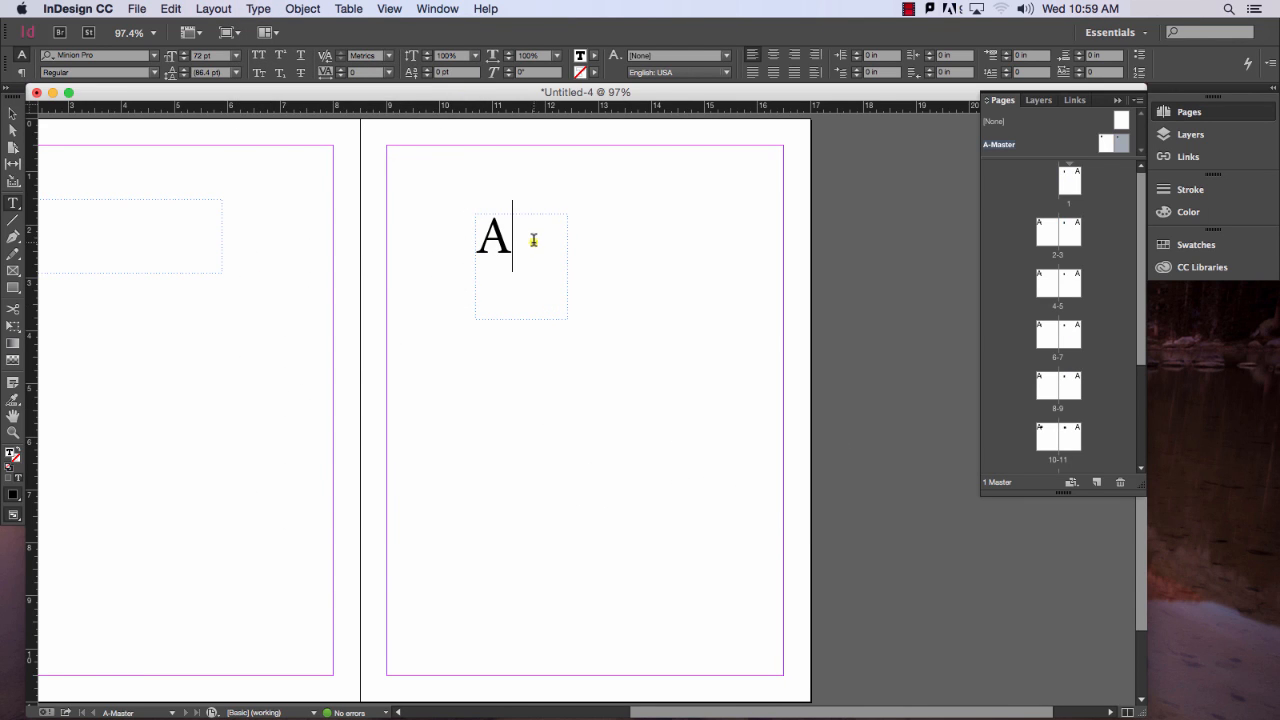
# Step: Check the numbering on right-hand pages 1, 3 and 5, and view the document's spreads together in an overview
pyautogui.doubleClick(1072, 183)
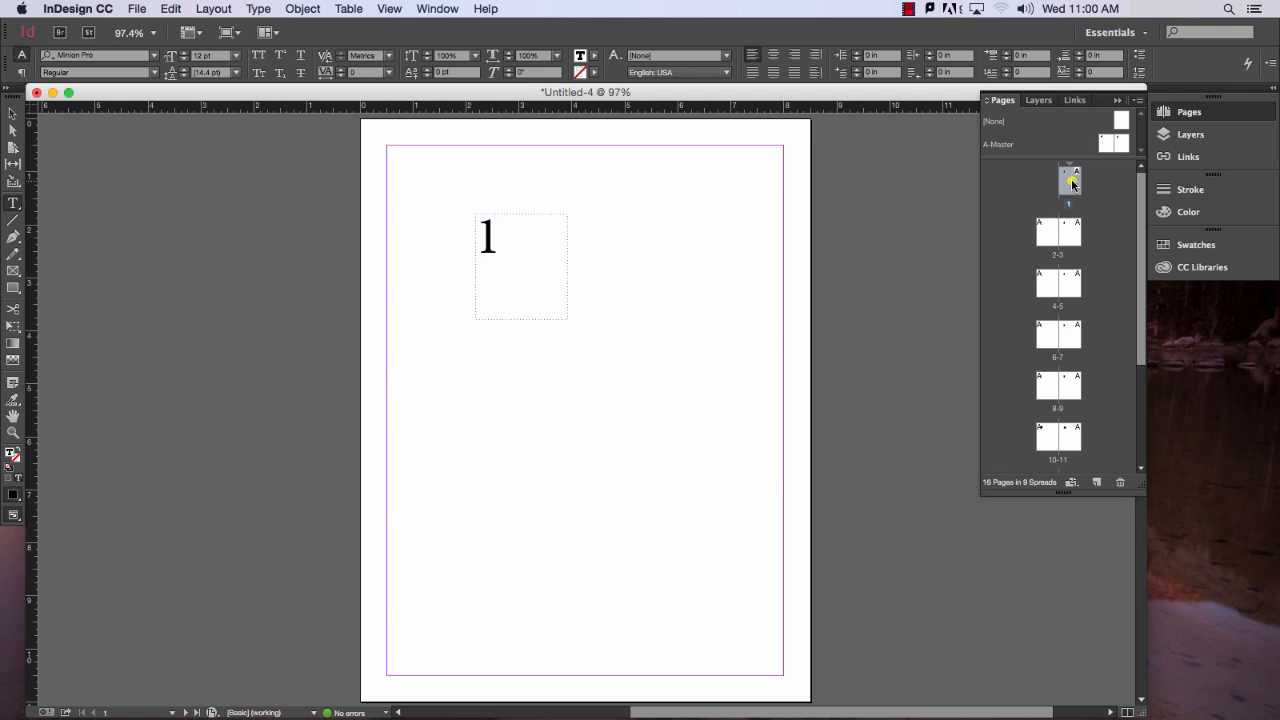
pyautogui.doubleClick(1071, 233)
pyautogui.doubleClick(1070, 284)
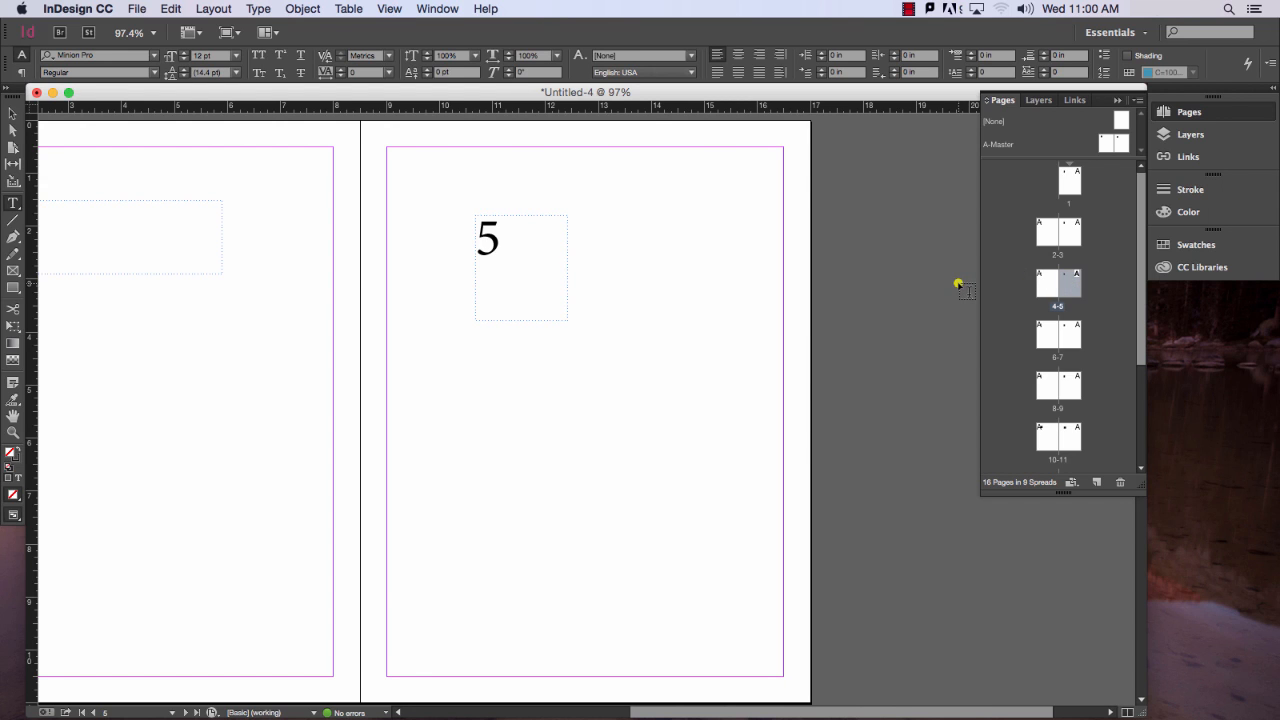
pyautogui.press('super+minus')
pyautogui.press('super+minus')
pyautogui.press('super+minus')
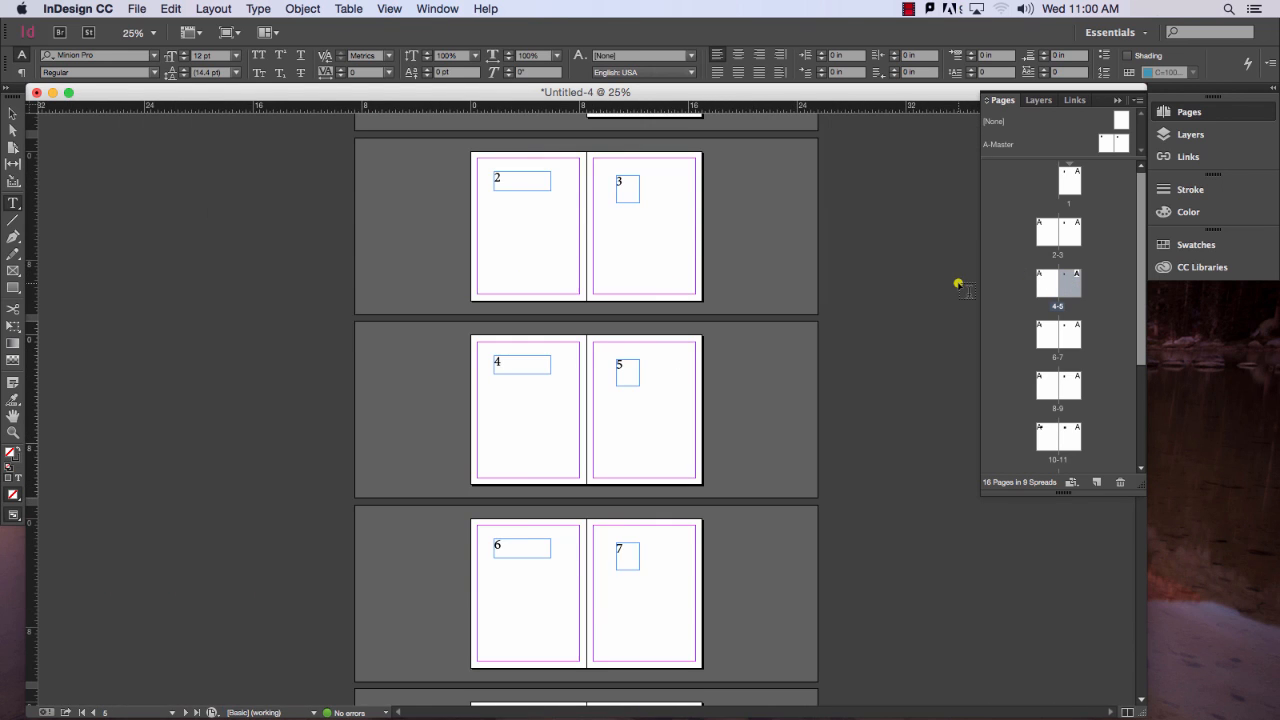
pyautogui.press('super+minus')
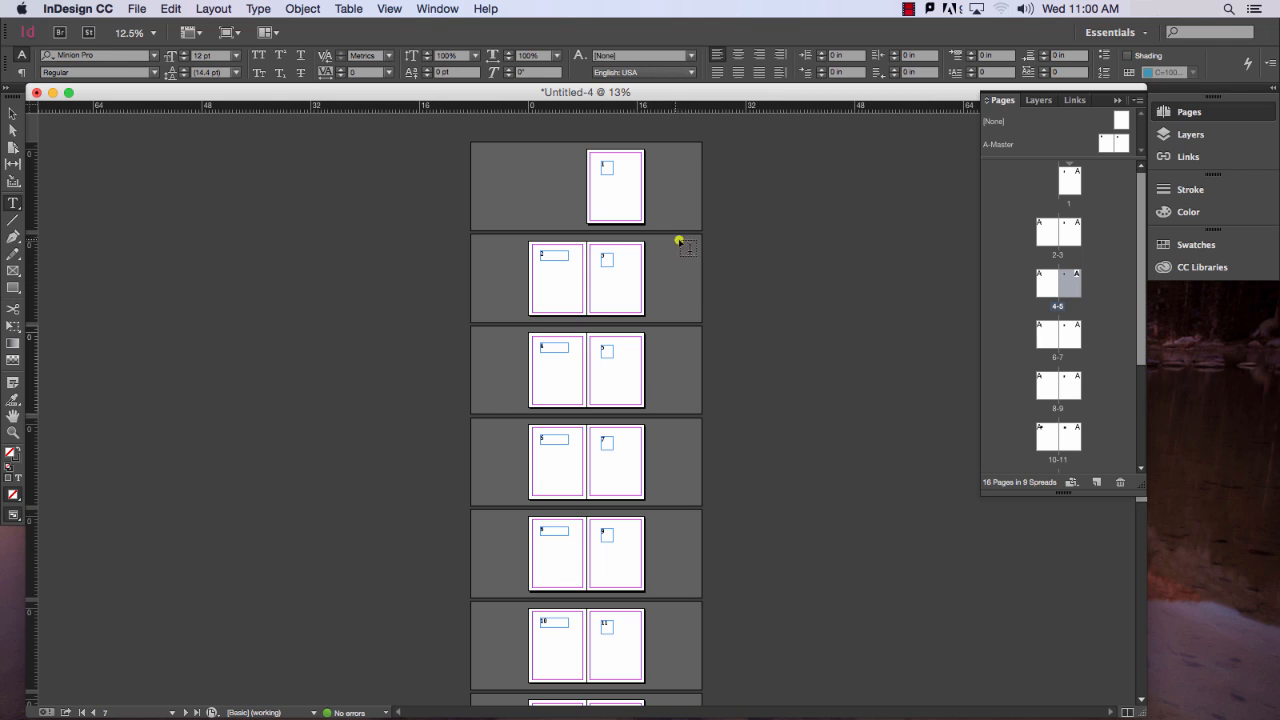
# Step: Check the page numbers on all spreads through page 16 and return to a full view of spread 4-5
pyautogui.scroll(-5, 740, 290)
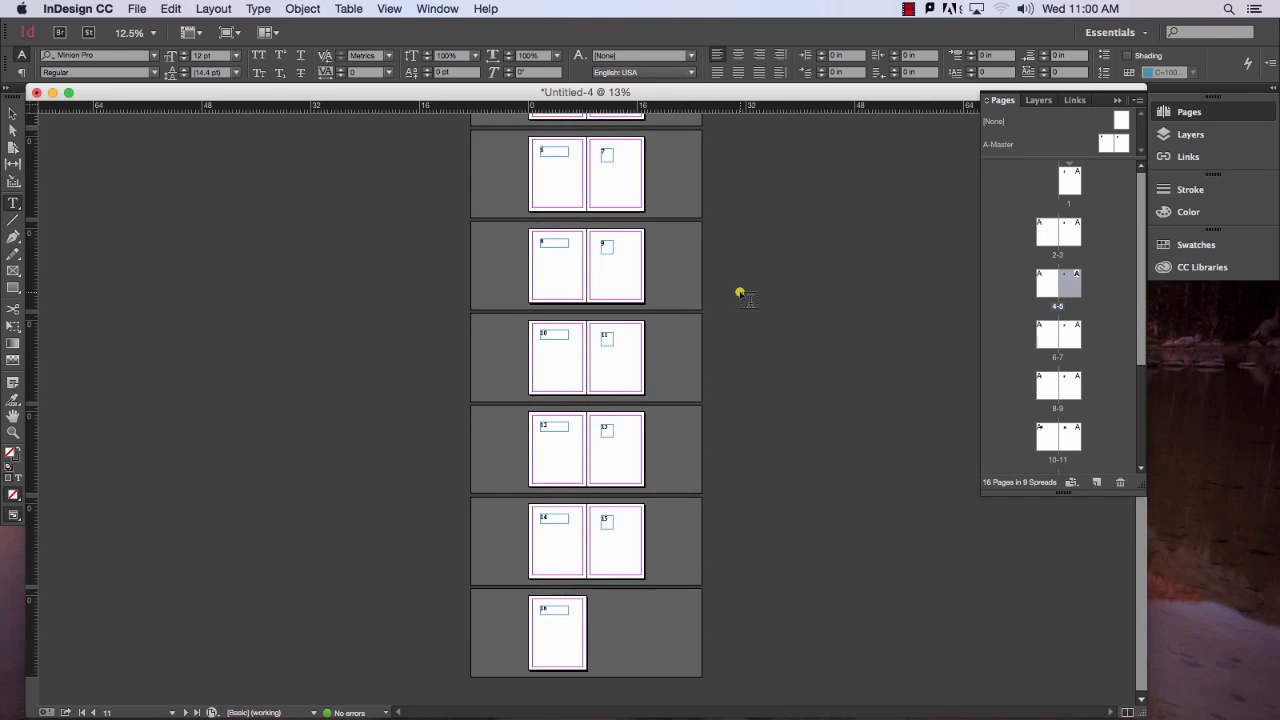
pyautogui.scroll(5, 740, 293)
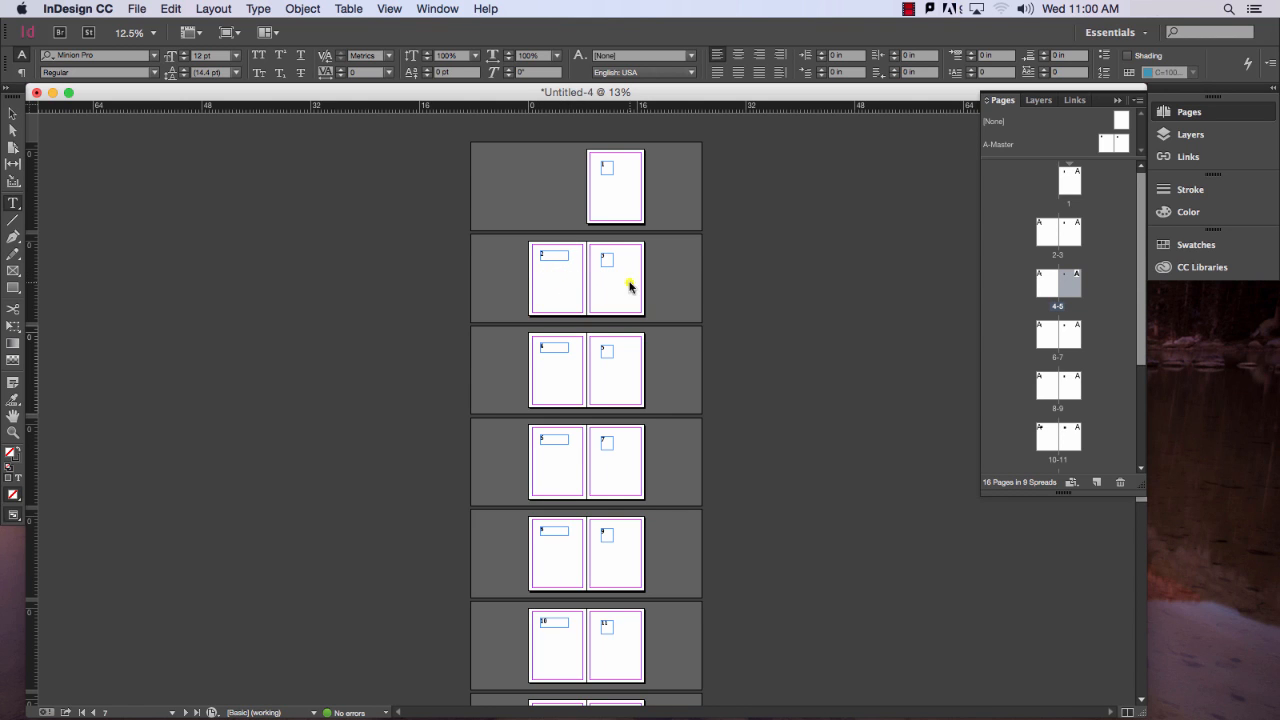
pyautogui.press('super+alt+0')
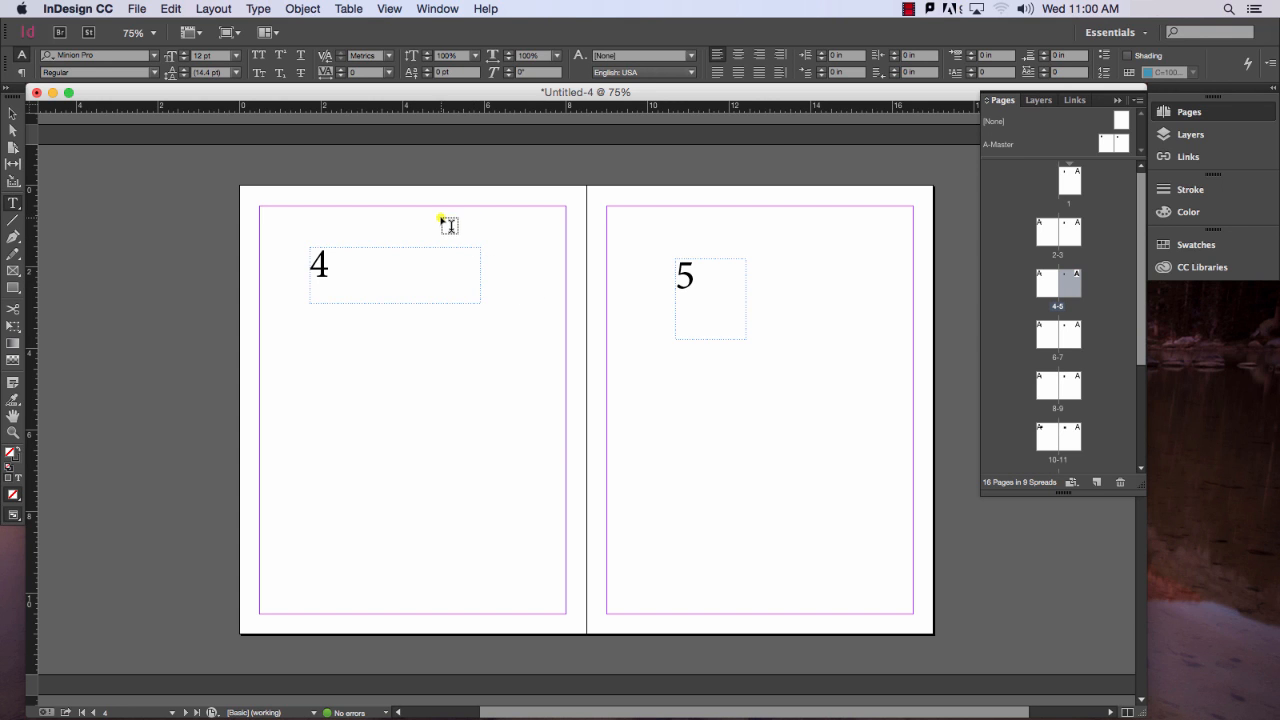
# Step: Open the Print Booklet setup for the document and display the preview of its printer spreads
pyautogui.click(136, 9)
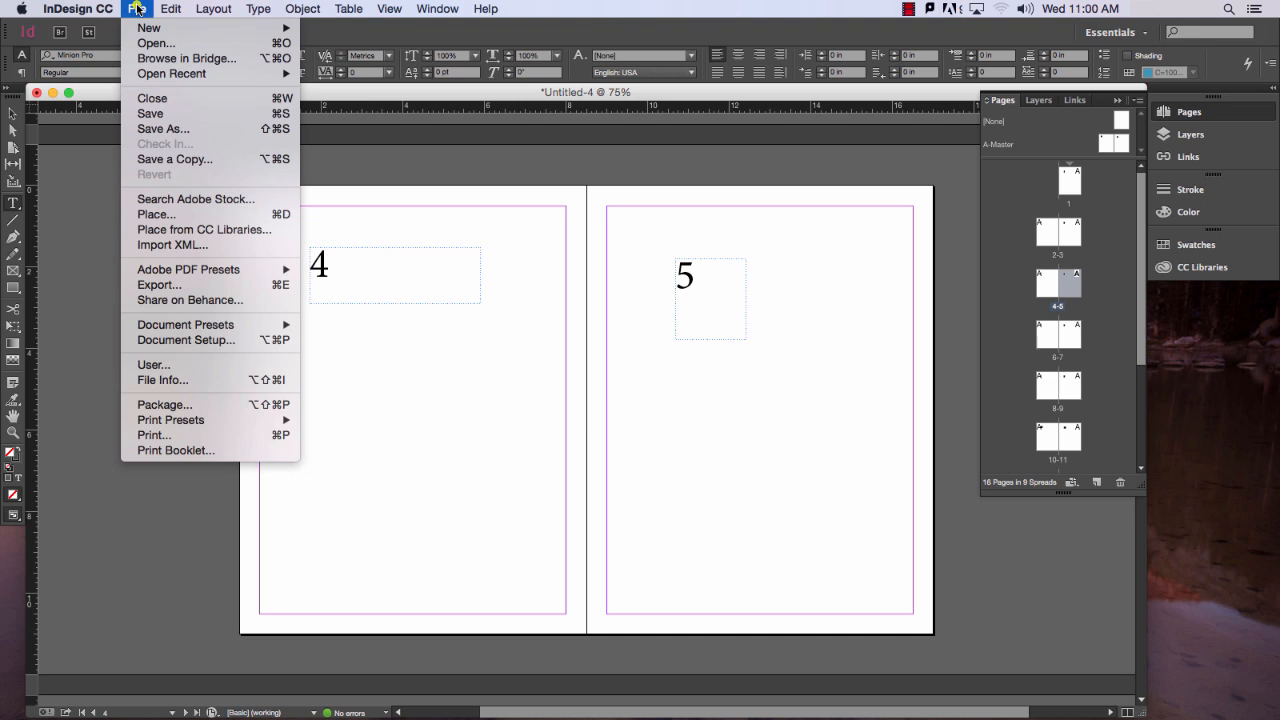
pyautogui.click(216, 451)
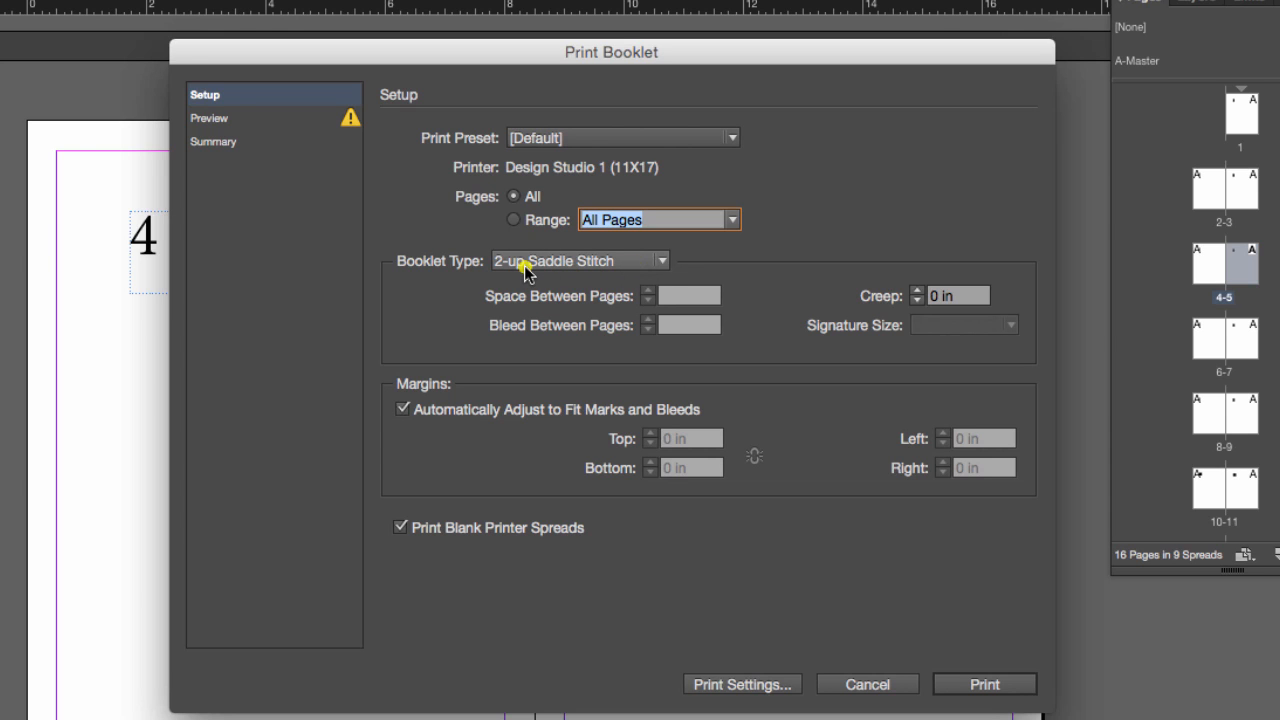
pyautogui.click(208, 120)
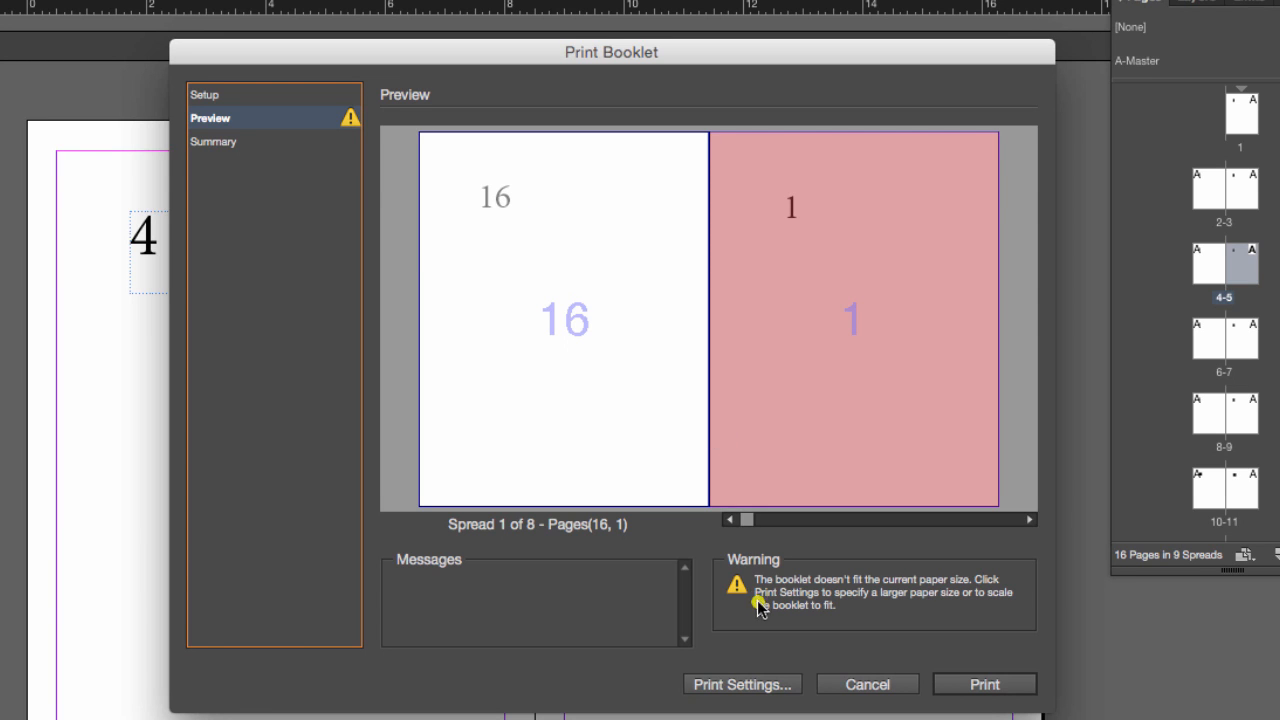
# Step: In the booklet's print settings, choose the DesignColourXeroxMatte printer and enable Print Blank Pages
pyautogui.click(772, 686)
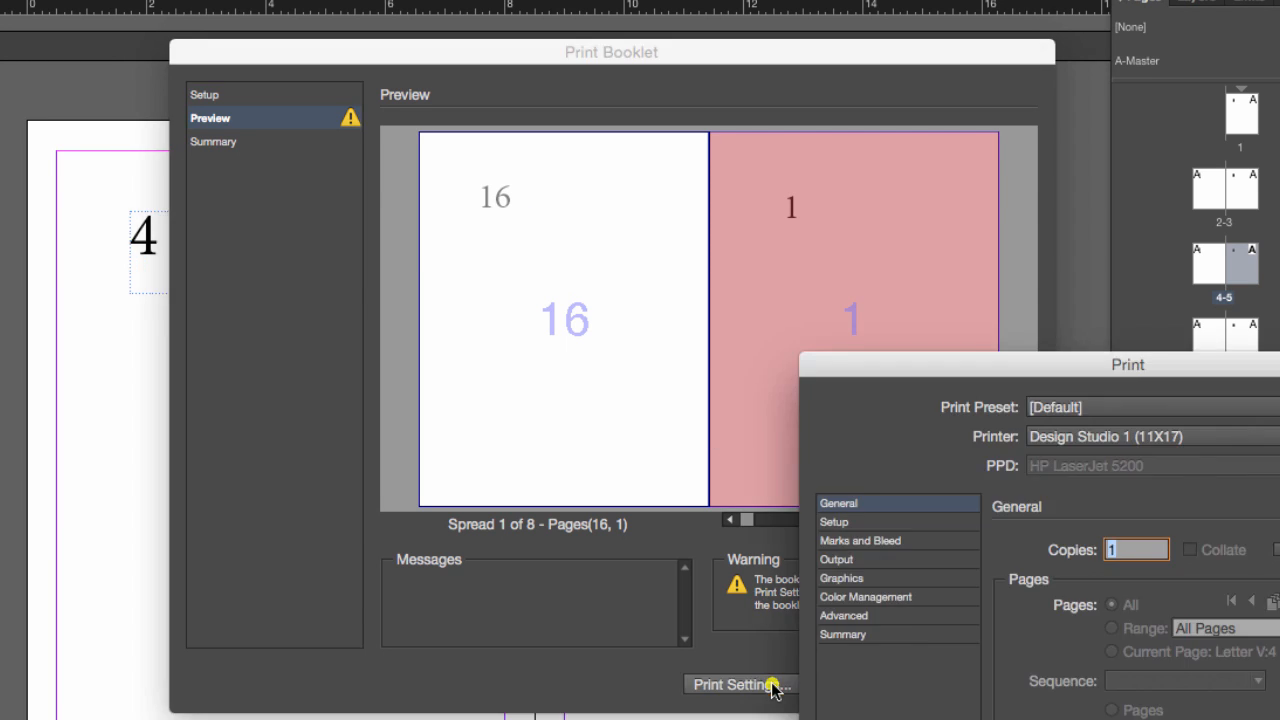
pyautogui.moveTo(1067, 352); pyautogui.dragTo(510, 12)
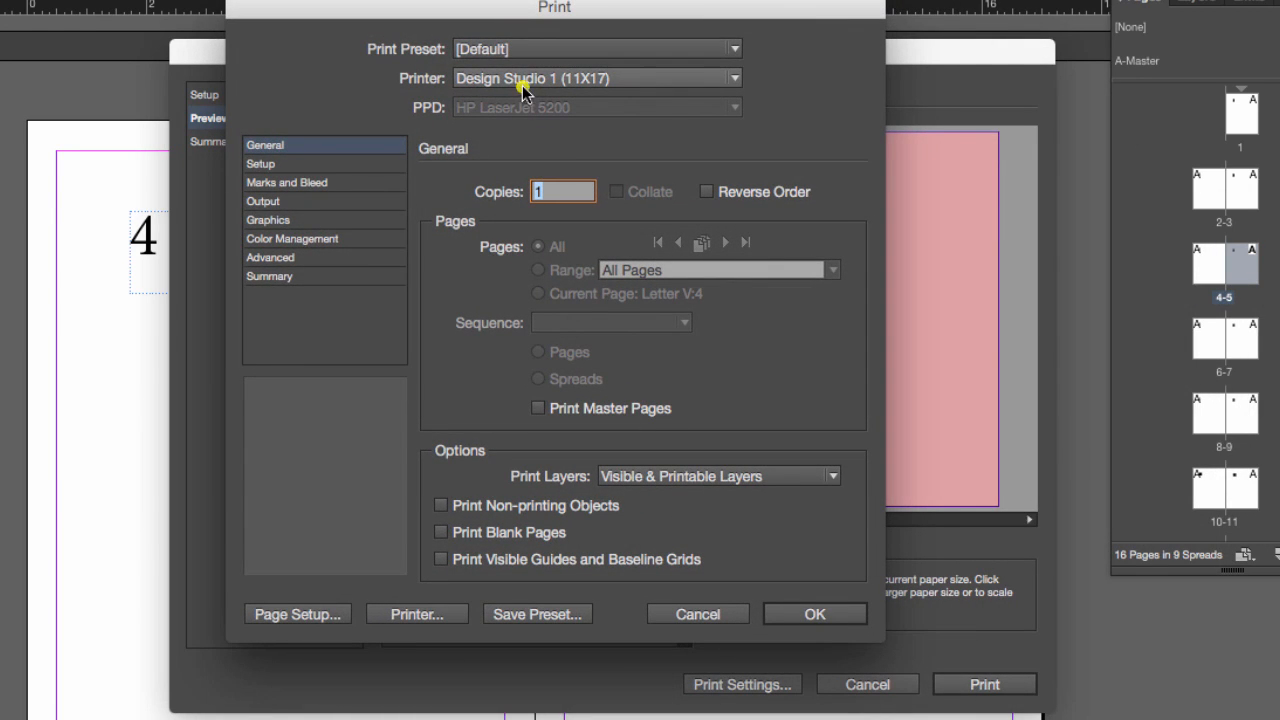
pyautogui.click(588, 86)
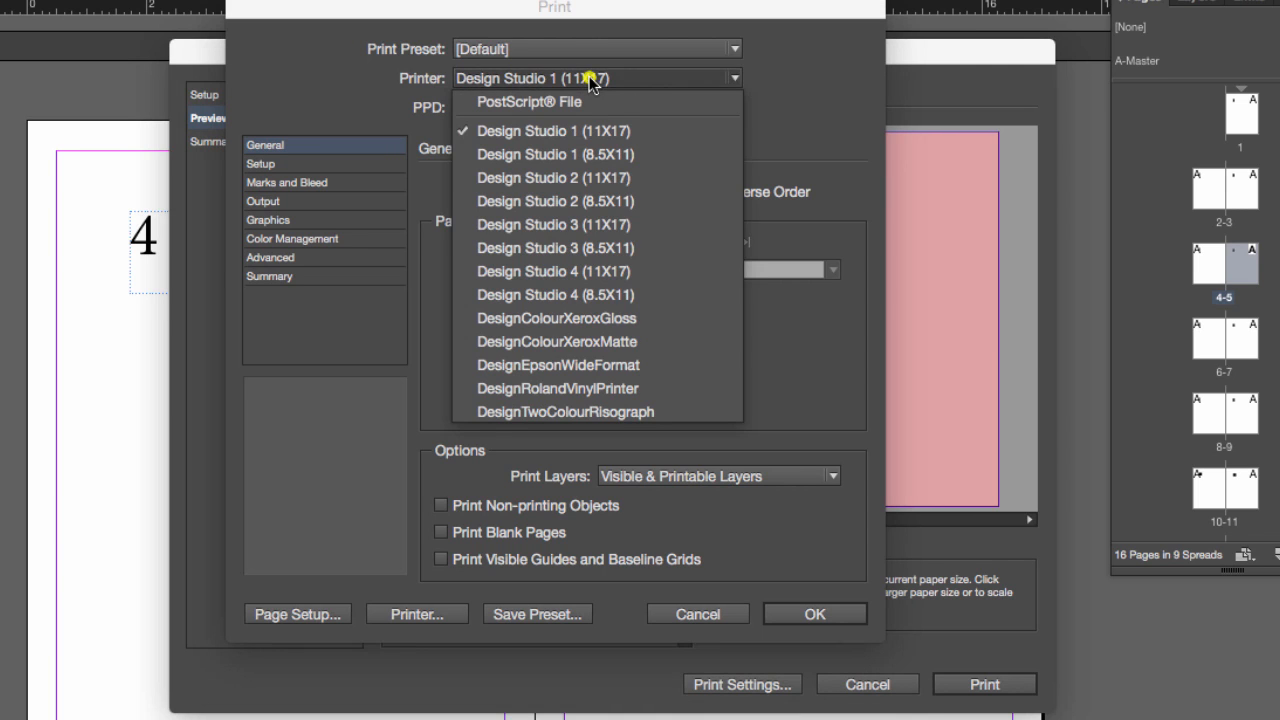
pyautogui.click(610, 344)
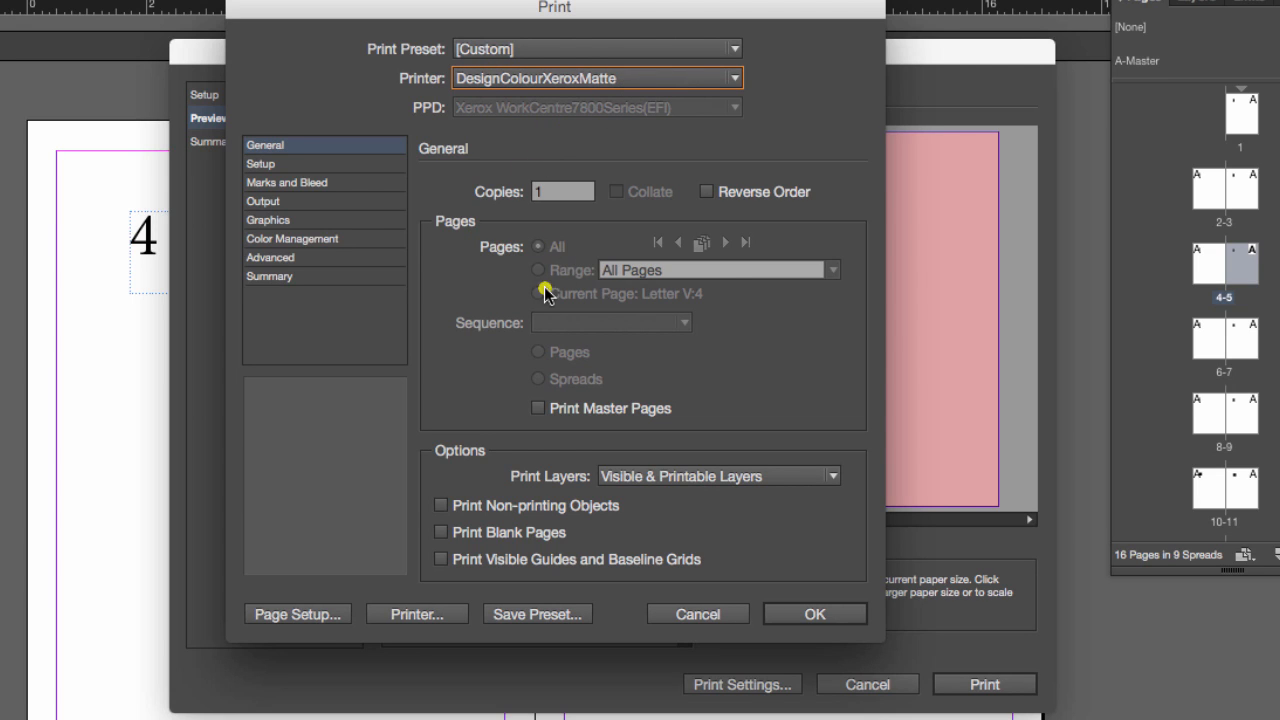
pyautogui.click(441, 532)
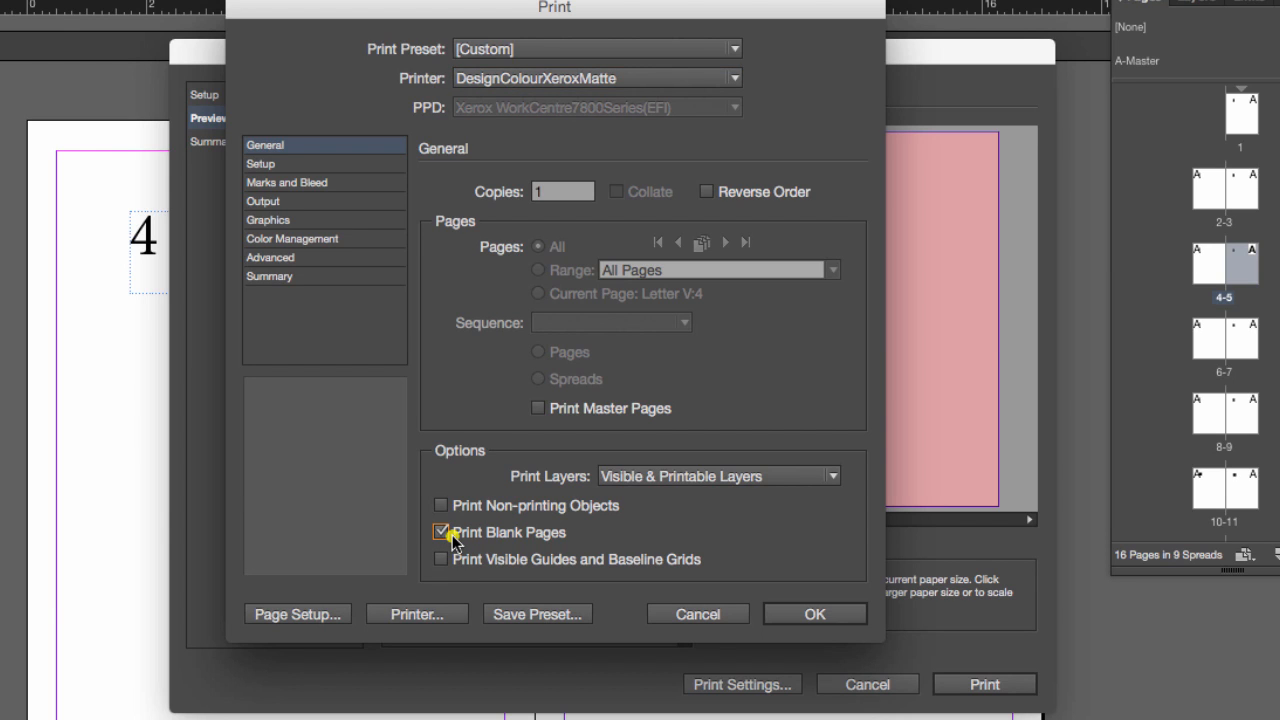
# Step: Set the paper size to Tabloid Oversize with landscape orientation and the page position to Centered
pyautogui.click(266, 166)
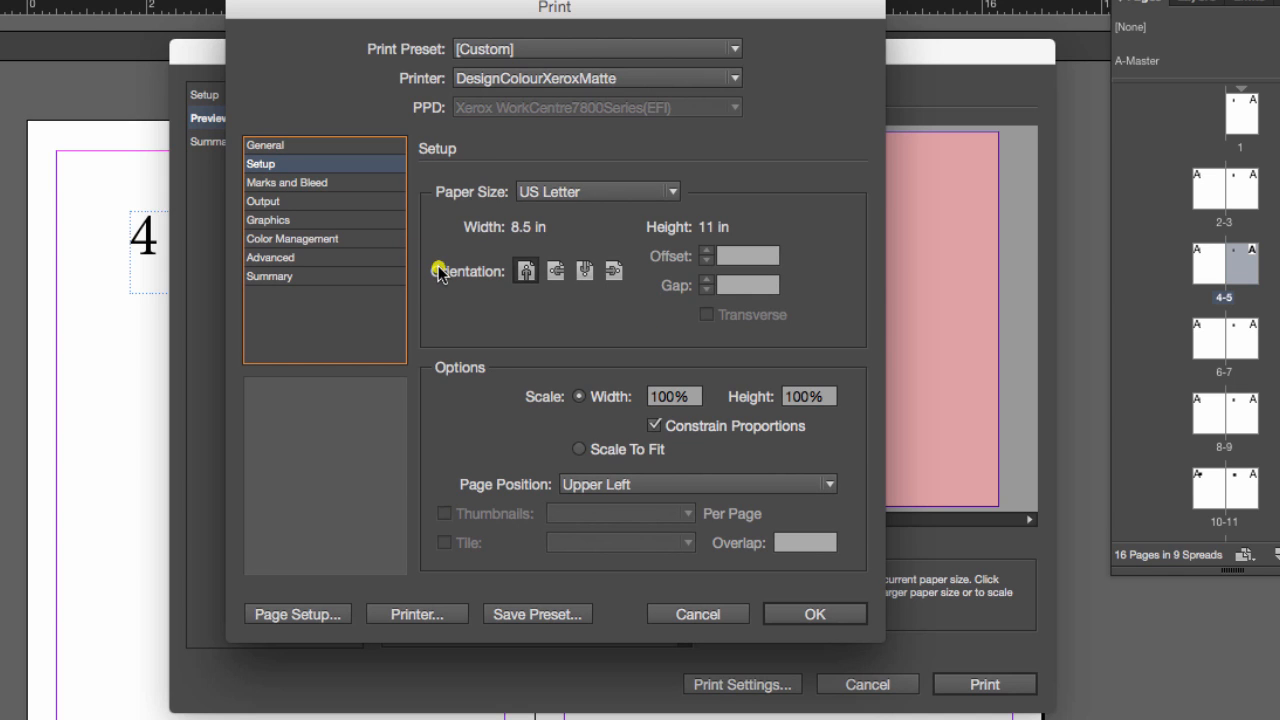
pyautogui.click(590, 193)
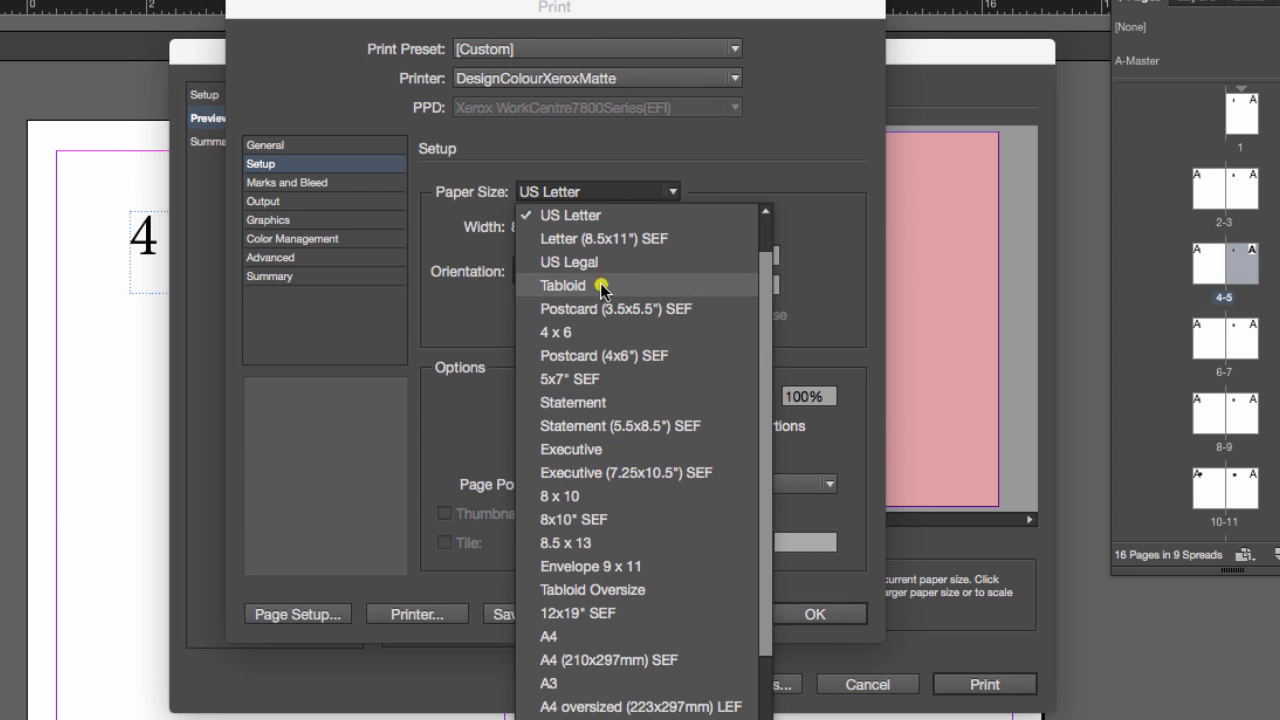
pyautogui.click(630, 590)
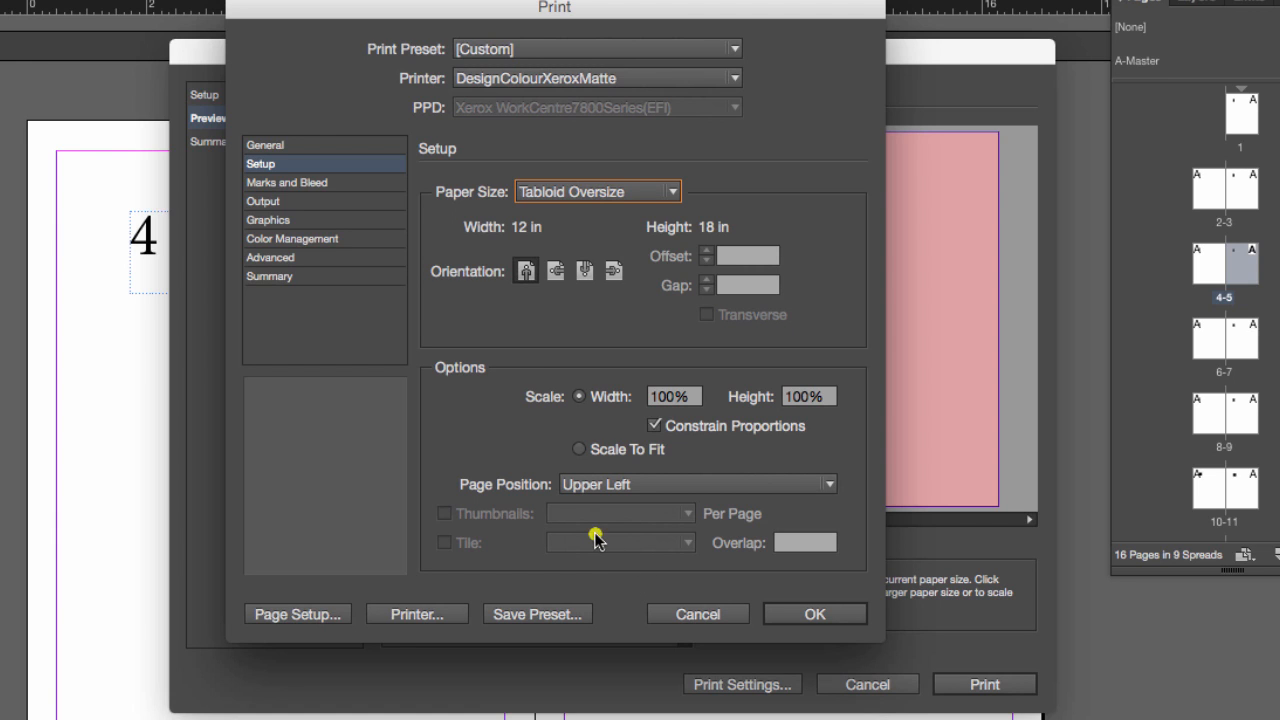
pyautogui.click(556, 276)
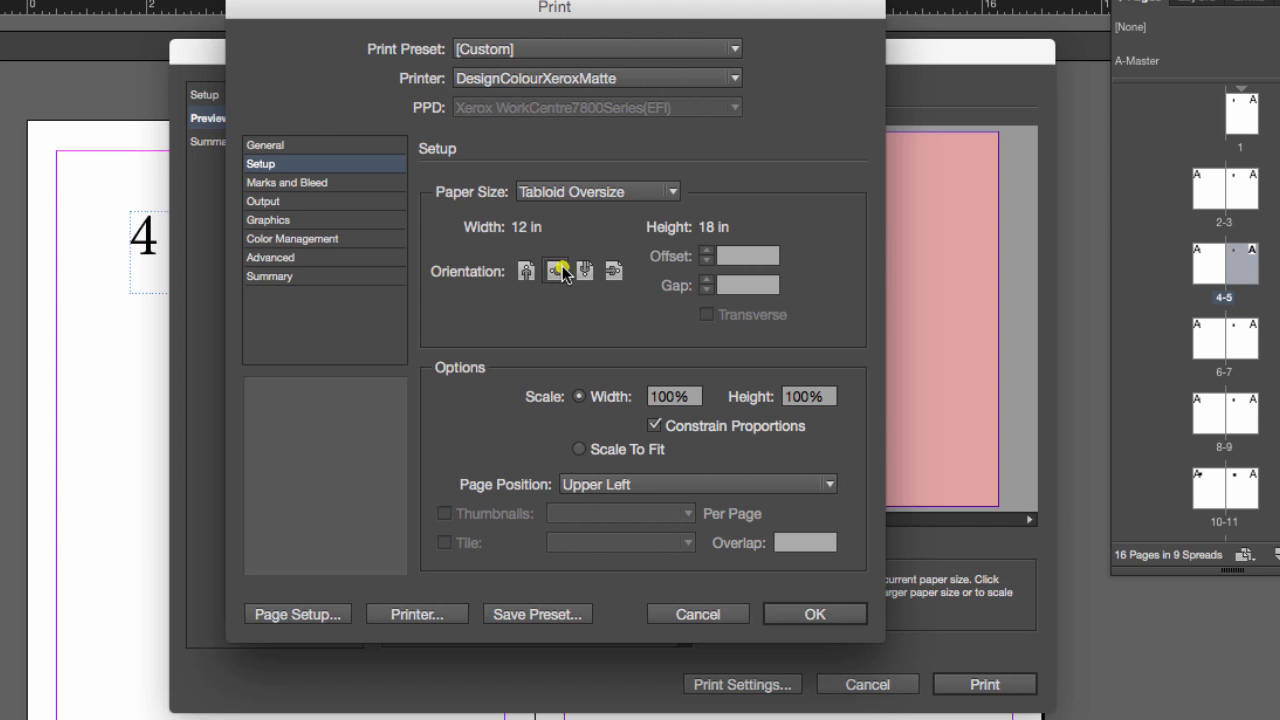
pyautogui.click(641, 486)
pyautogui.click(641, 580)
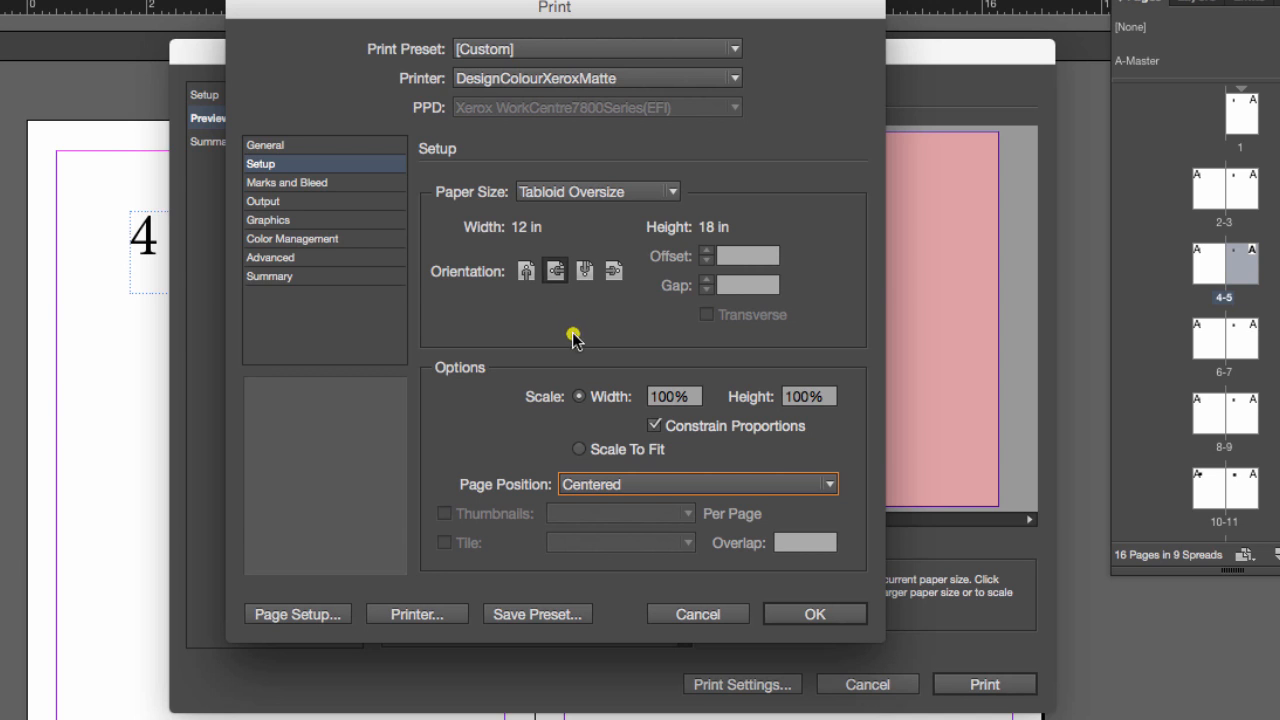
# Step: Turn on Crop Marks for the booklet printout and apply the print settings
pyautogui.click(290, 184)
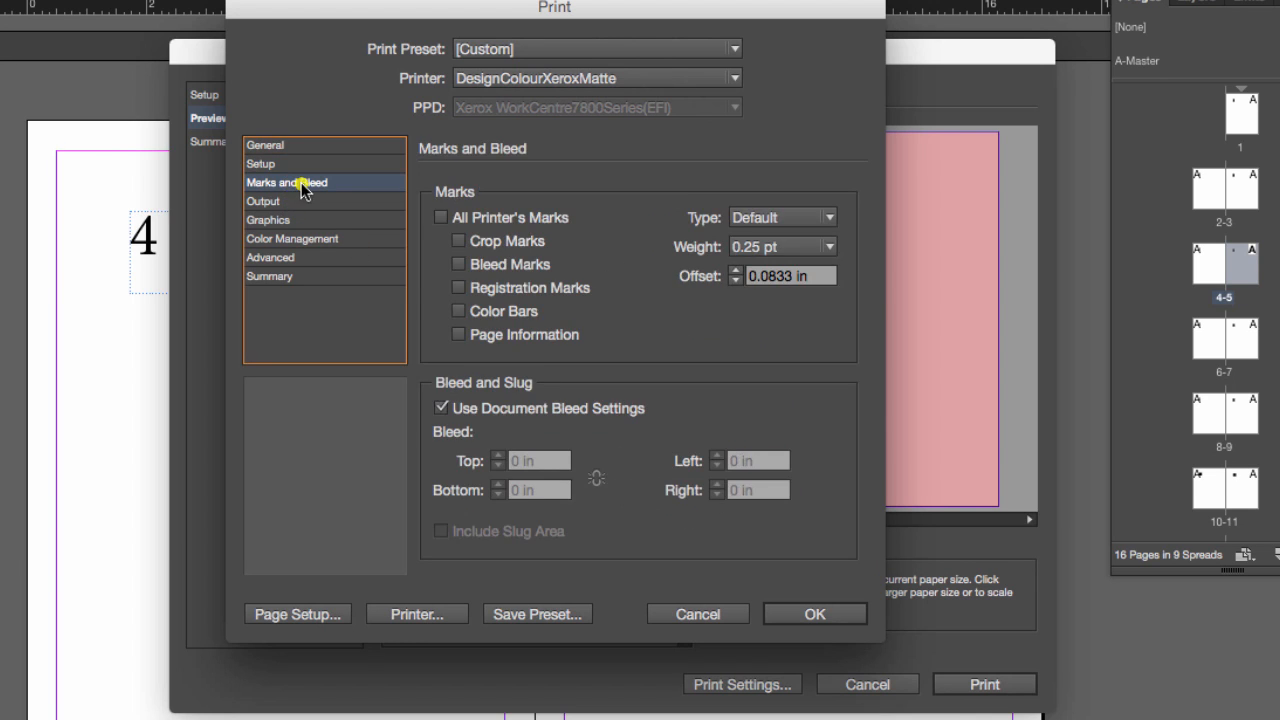
pyautogui.click(519, 248)
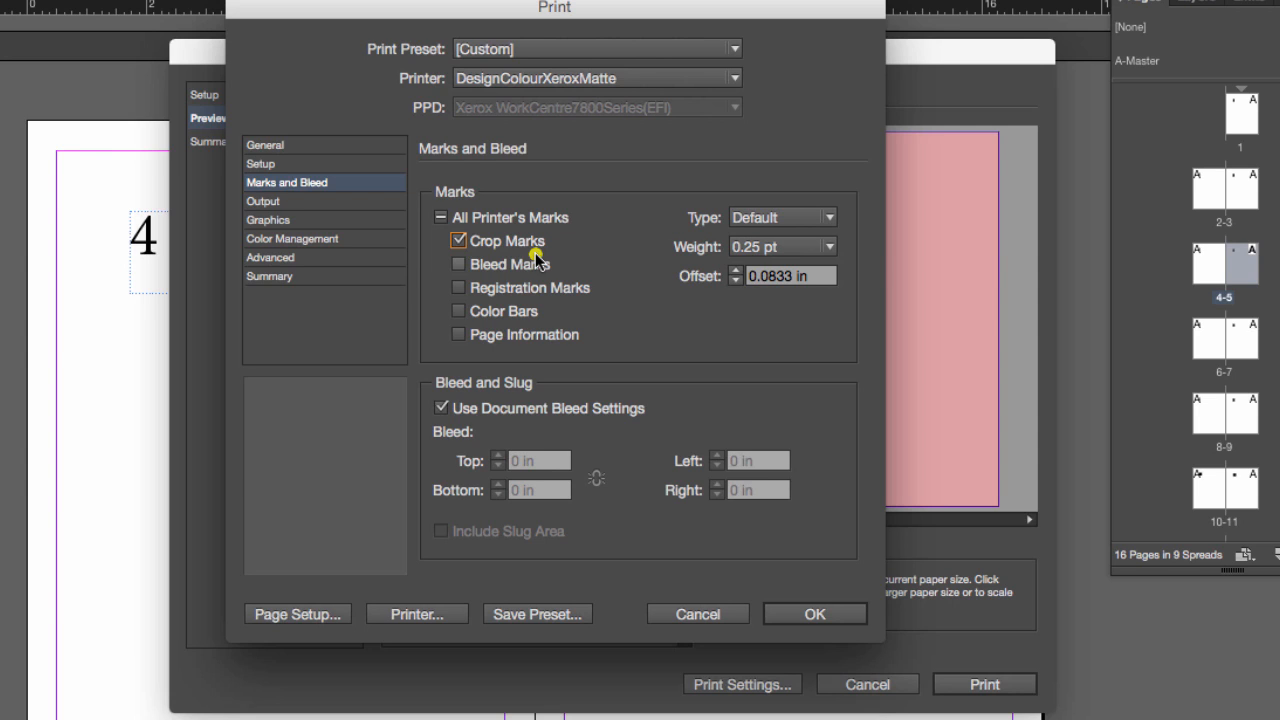
pyautogui.click(813, 614)
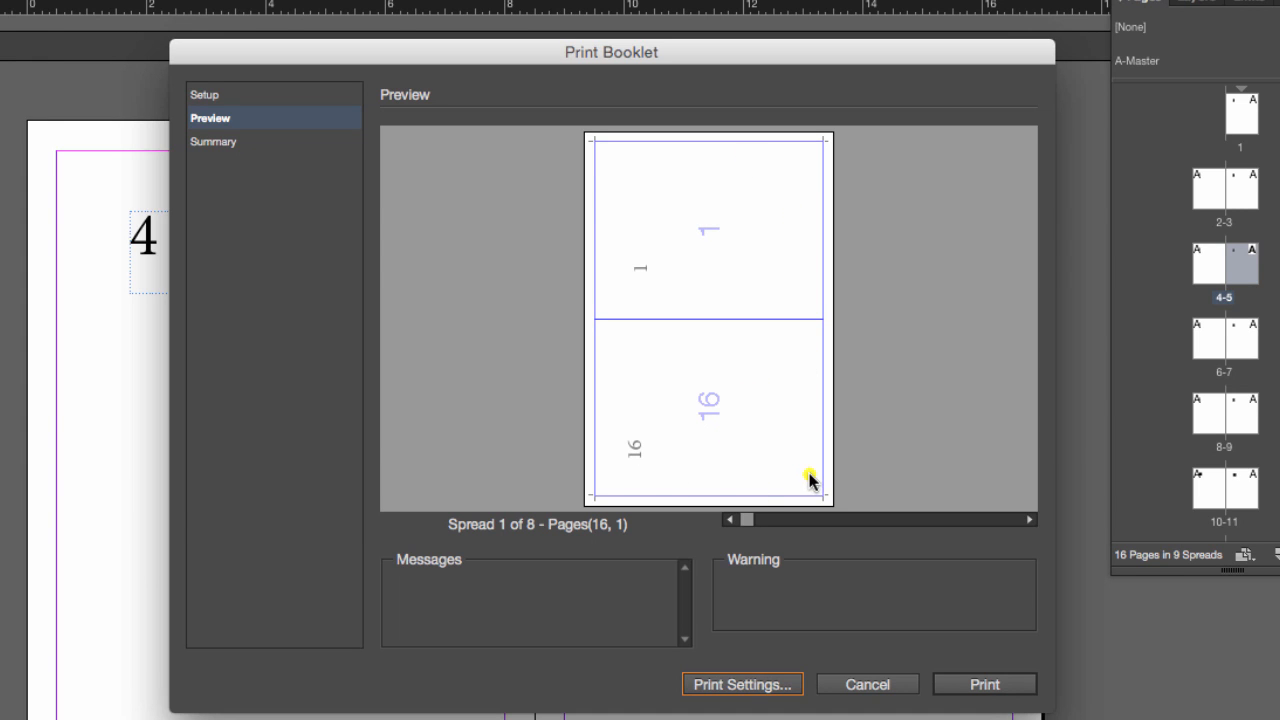
# Step: Review the booklet preview through the last printer spread and print the booklet
pyautogui.click(1028, 520)
pyautogui.click(1028, 520)
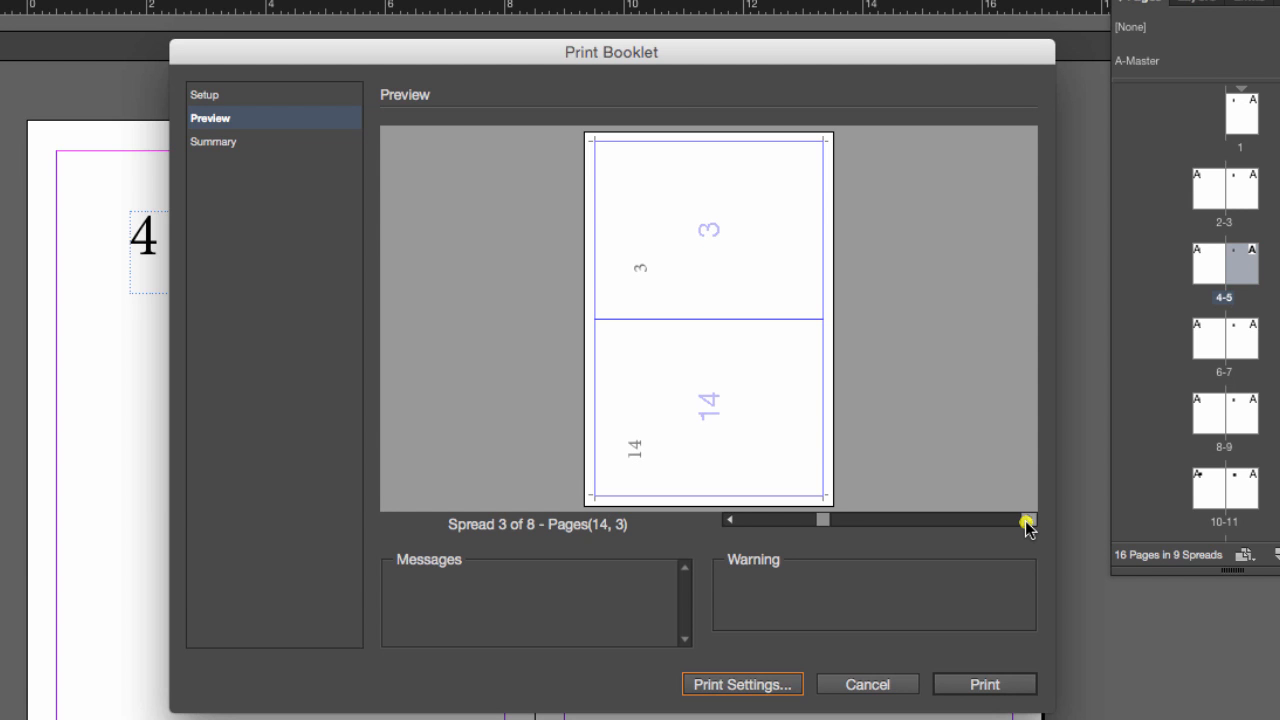
pyautogui.click(1028, 520)
pyautogui.click(1028, 520)
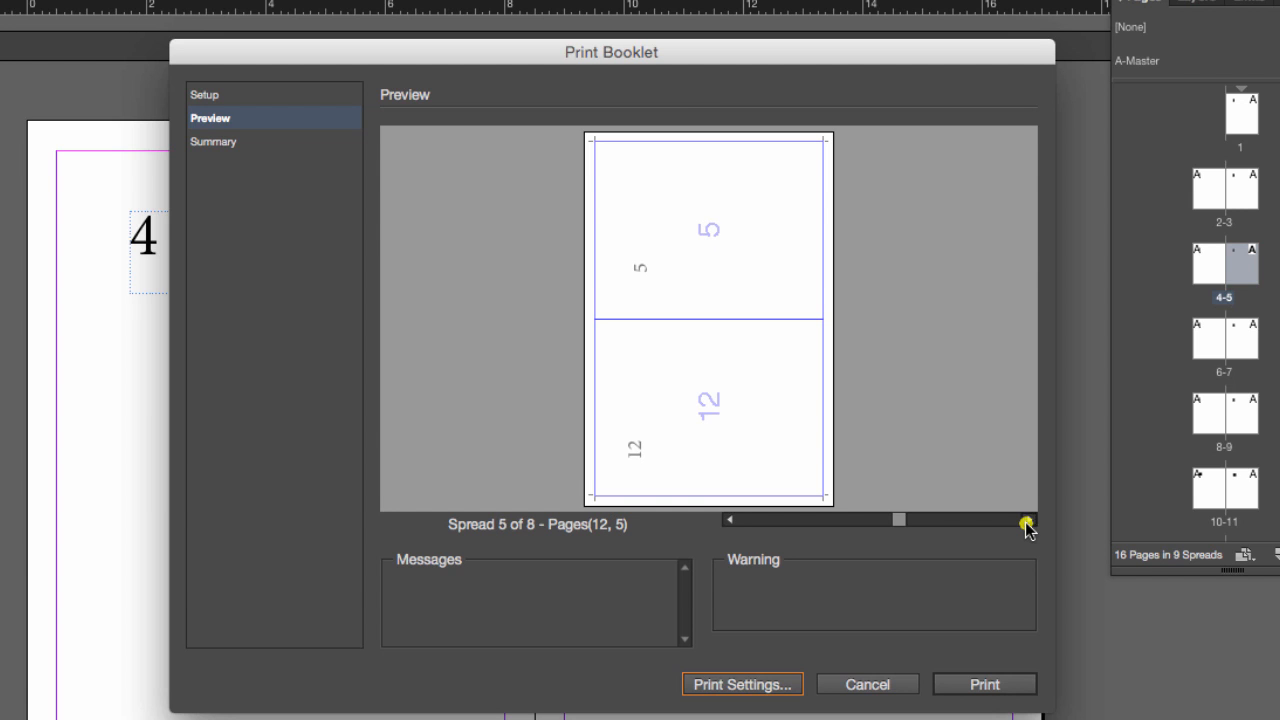
pyautogui.click(1028, 520)
pyautogui.click(1028, 520)
pyautogui.click(1028, 520)
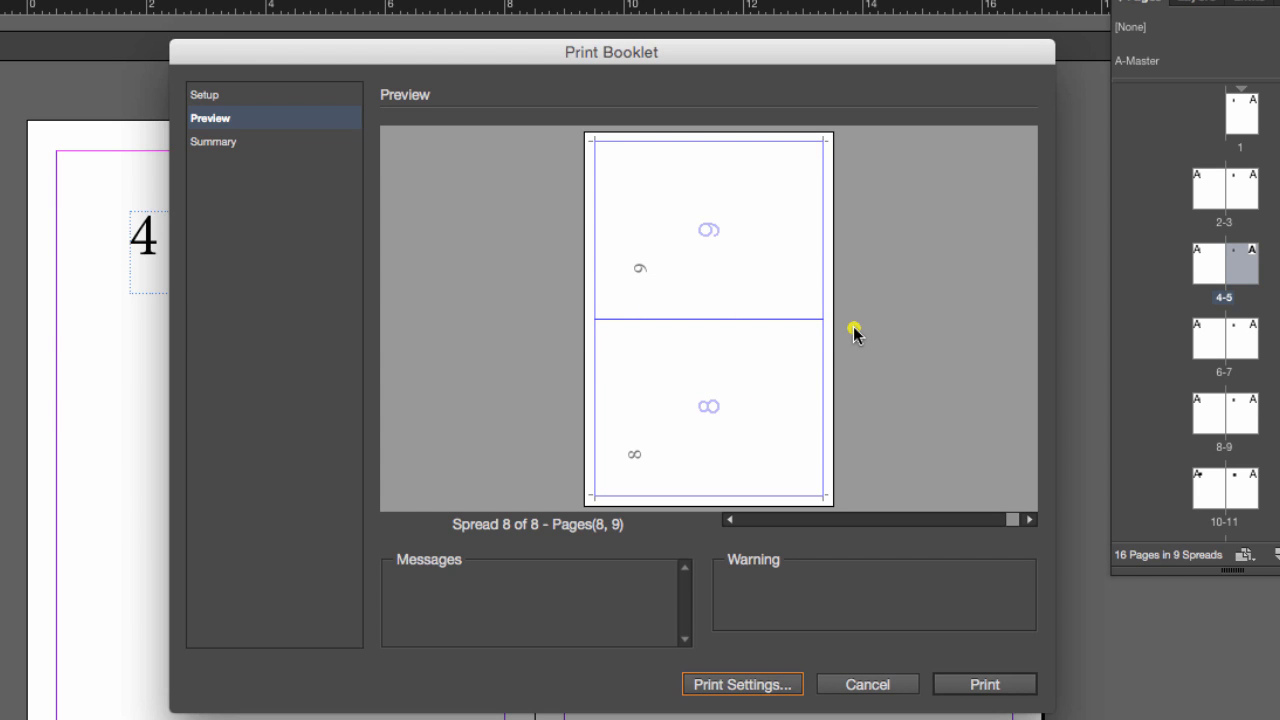
pyautogui.click(975, 685)
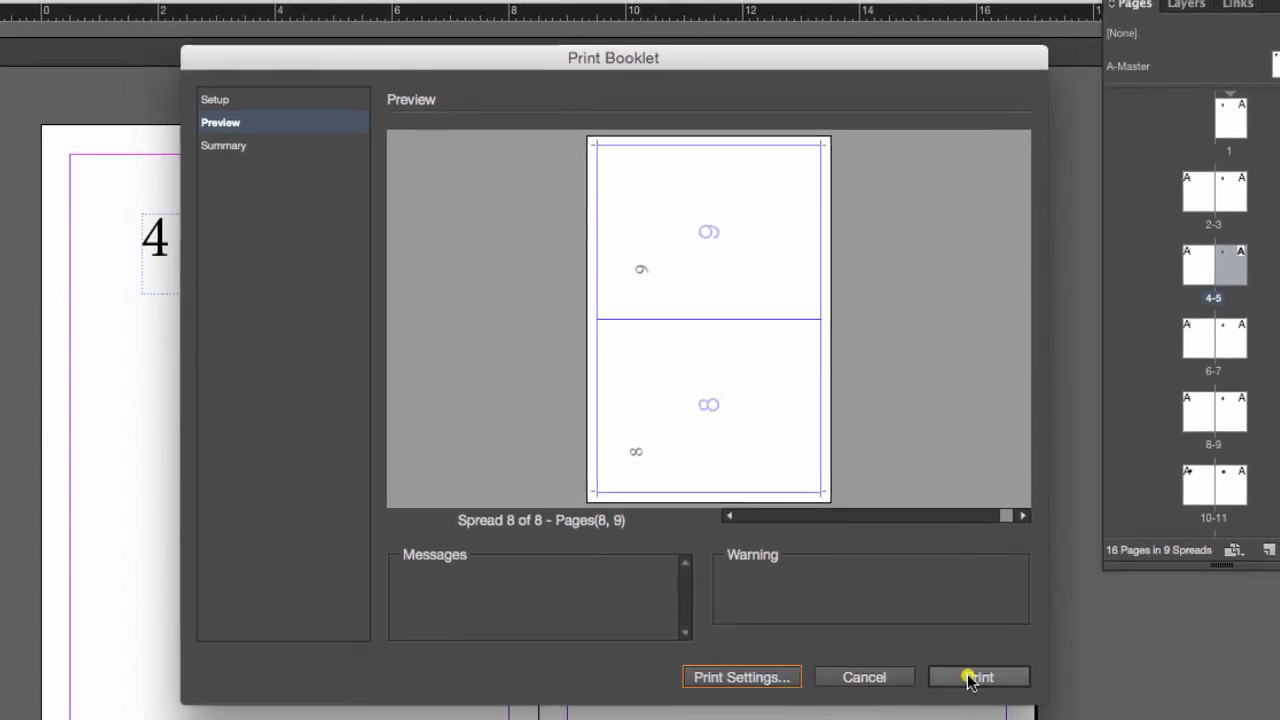